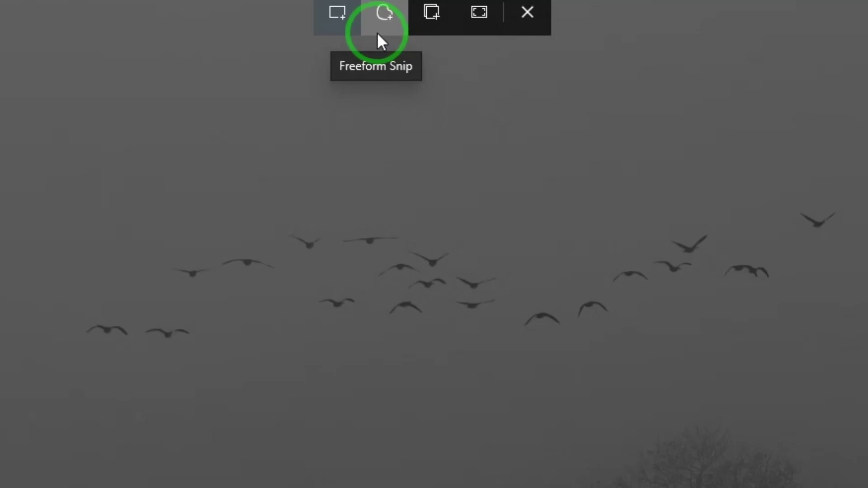
- Capture a rectangular snip of the flock of birds on the desktop wallpaper and open it in Snip & Sketch
left_click(474, 14)
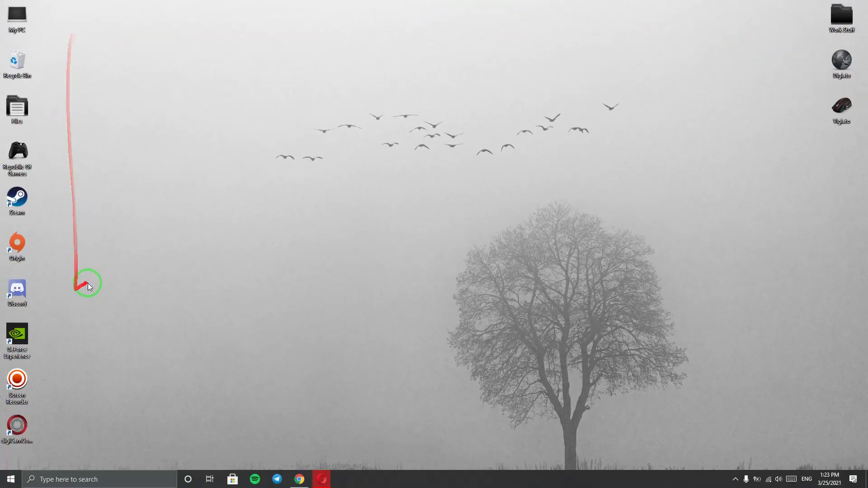
key("super+shift+s")
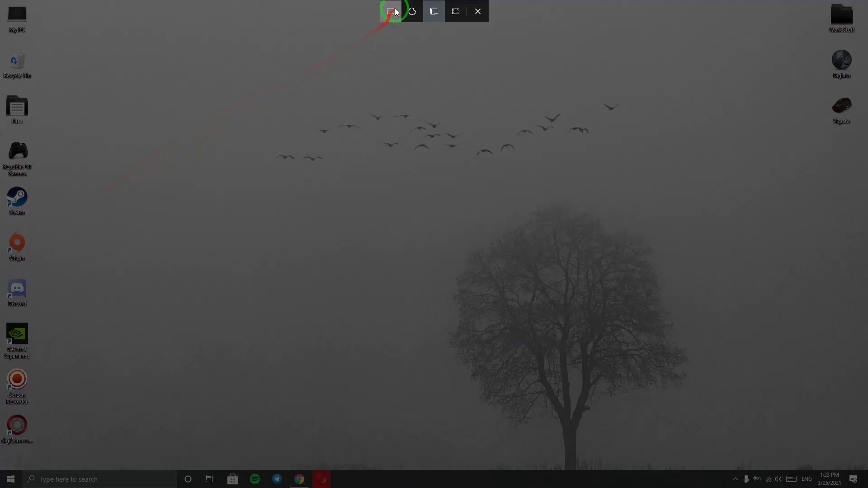
left_click_drag(660, 67, 220, 216)
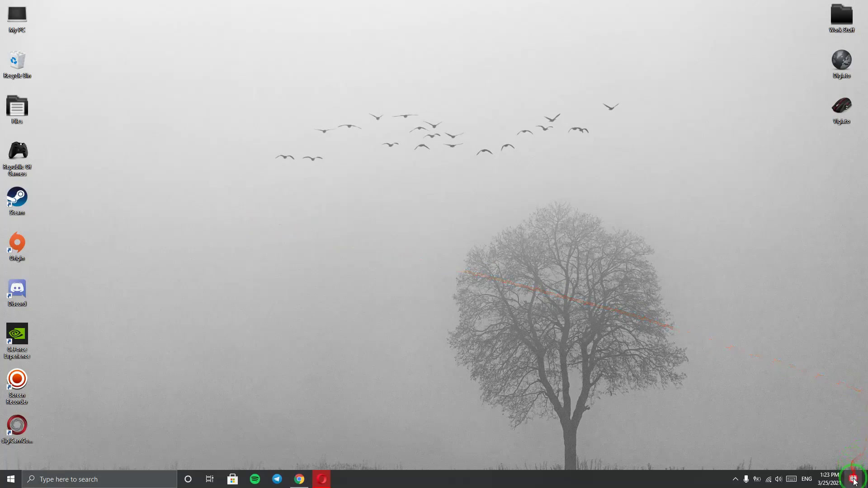
left_click(854, 480)
left_click(747, 89)
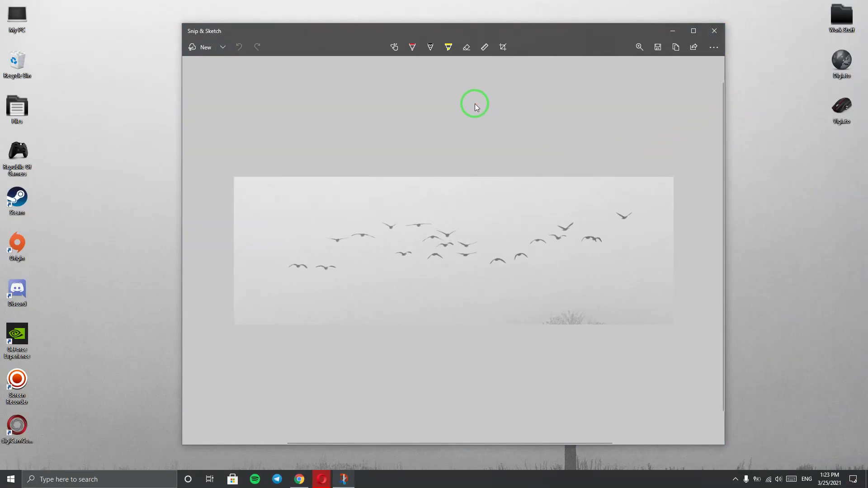
- Show the red pen's colour and size options and start saving the snip
left_click(411, 48)
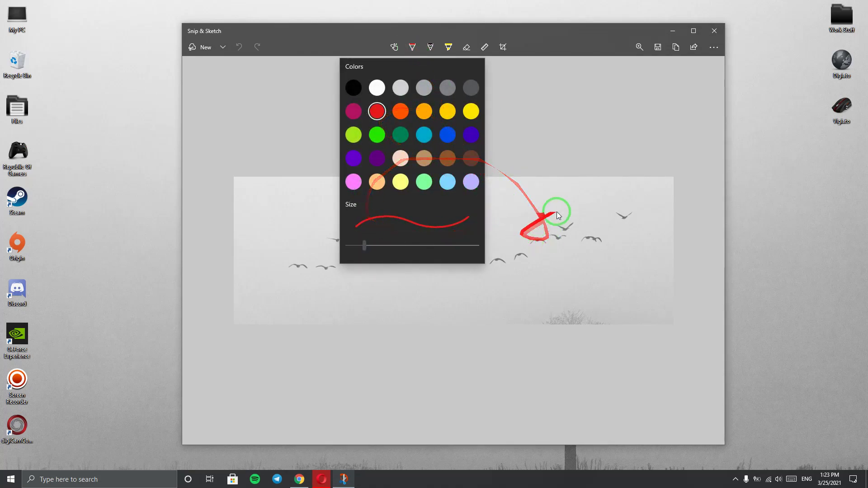
left_click(659, 47)
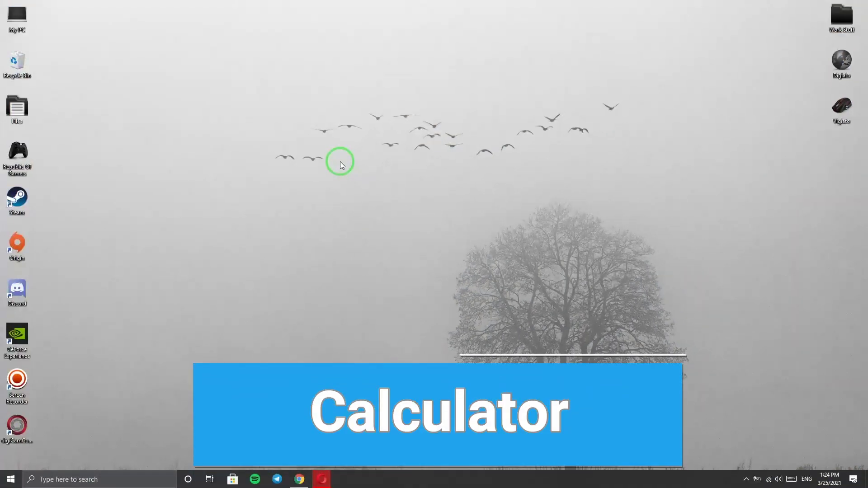
- Search Windows for "calculator" and open the Calculator app
left_click(116, 478)
type("calculator")
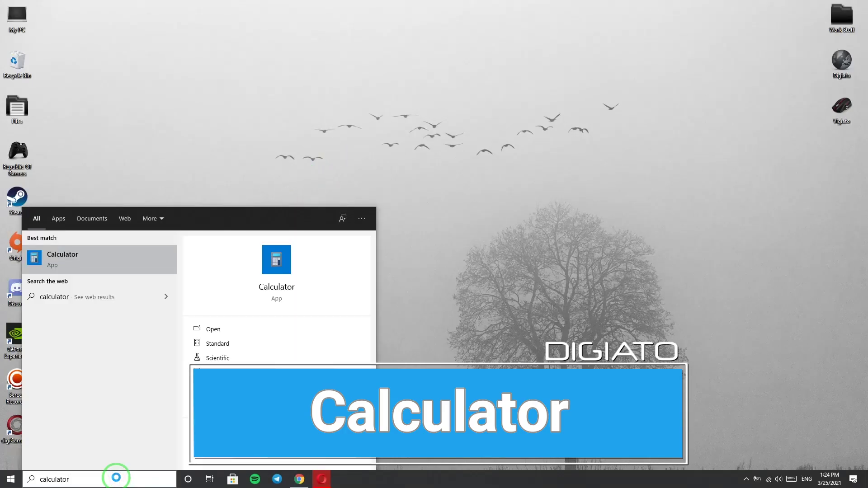
left_click(89, 270)
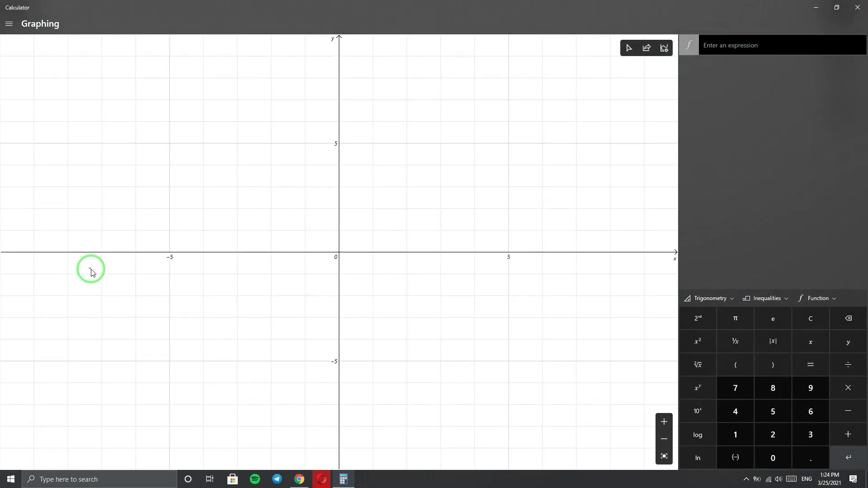
- Switch the calculator to Standard mode and restore its maximized window to a smaller floating one
left_click(9, 24)
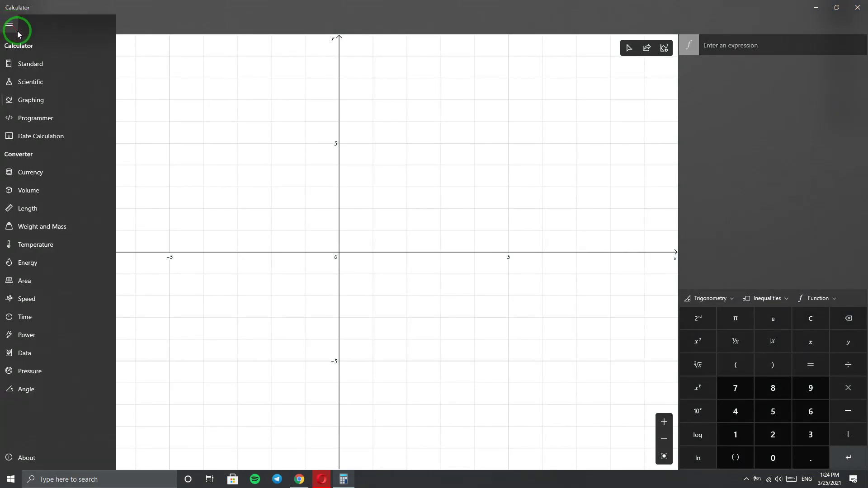
left_click(39, 63)
left_click_drag(163, 6, 325, 89)
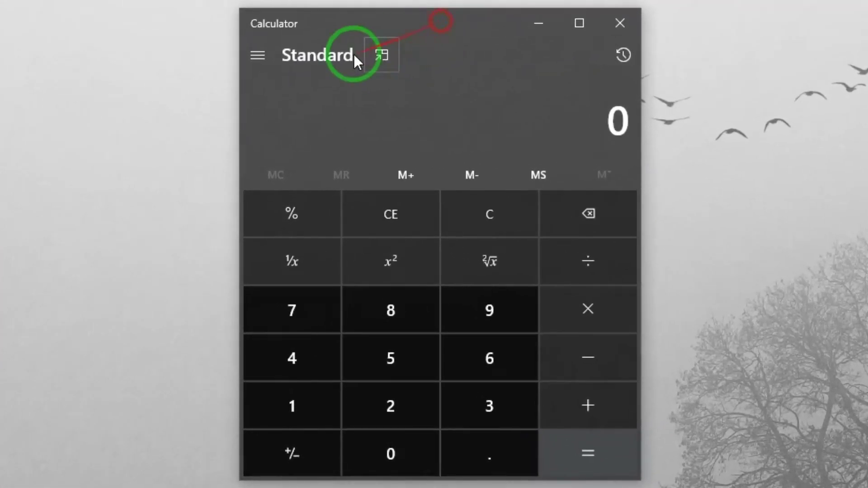
- Switch the calculator to Programmer mode and maximize its window
left_click(232, 104)
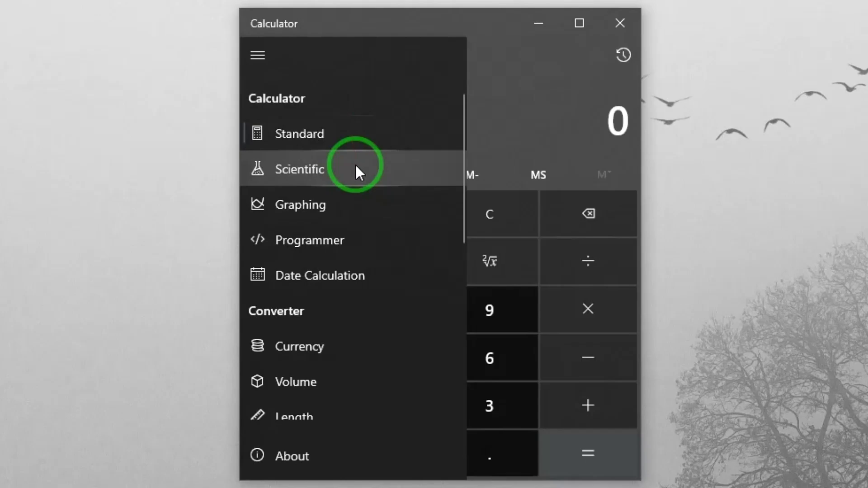
left_click(369, 232)
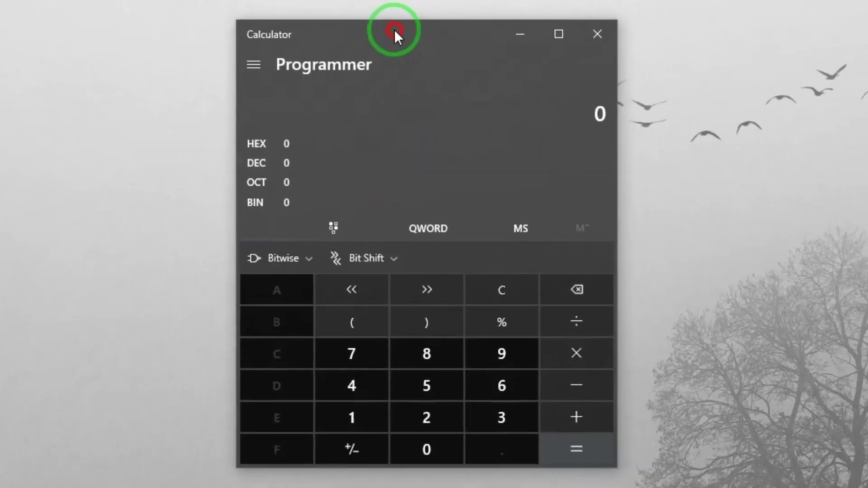
double_click(395, 28)
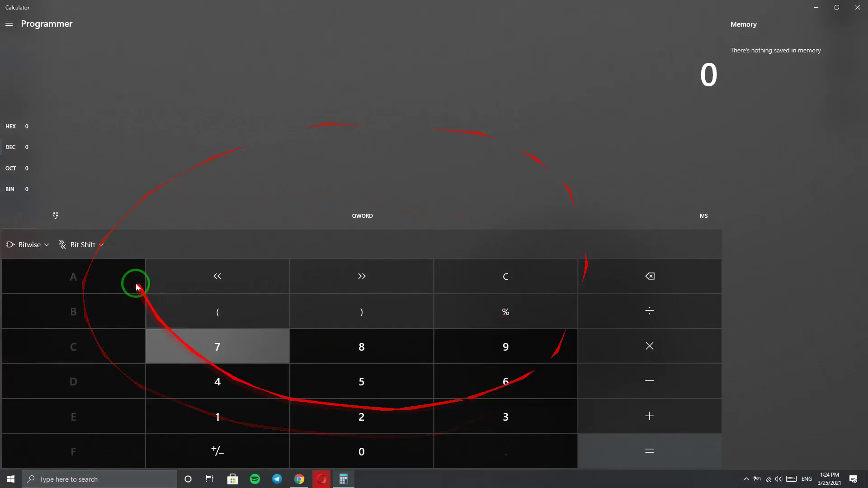
- View the Currency, Length and Time converters in turn, ending with the calculator window pulled out of its maximized state
left_click(9, 24)
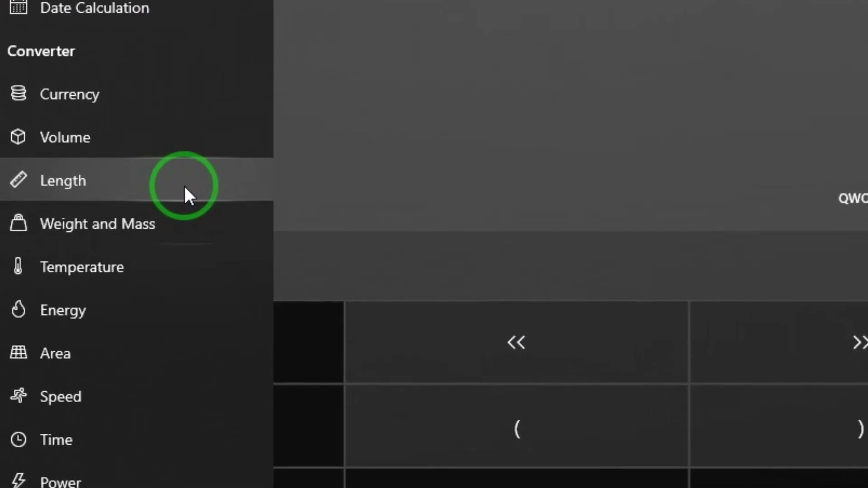
left_click(161, 107)
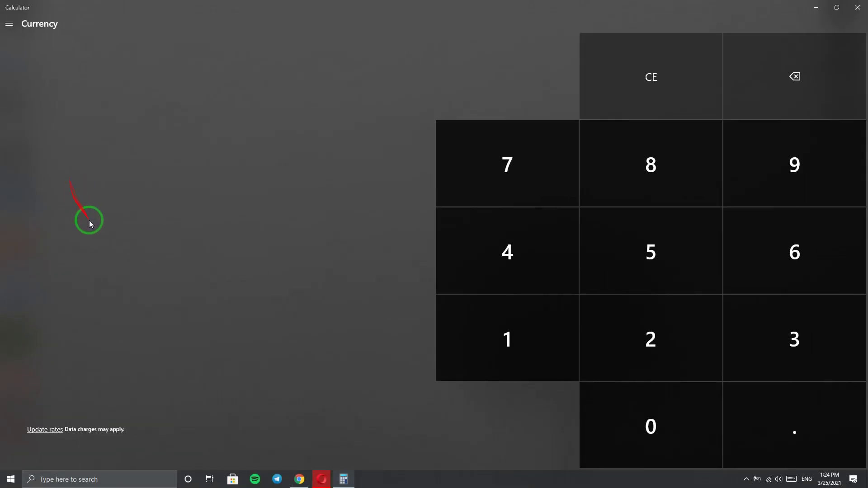
left_click(9, 24)
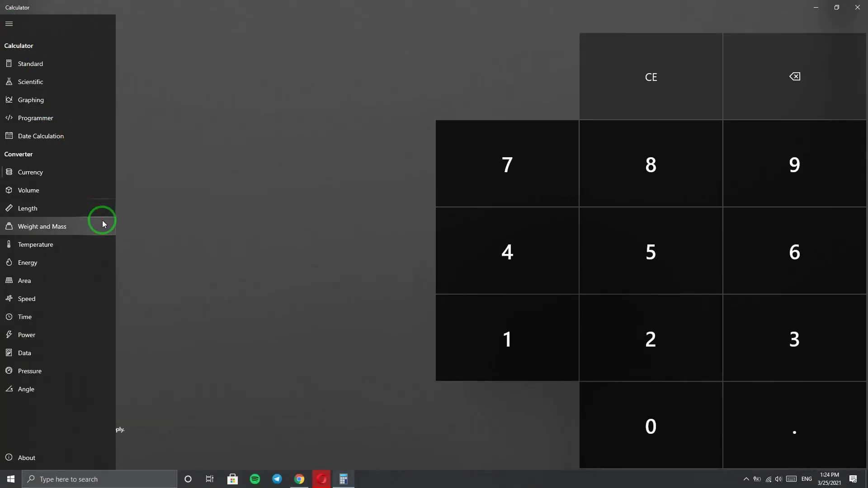
left_click(96, 209)
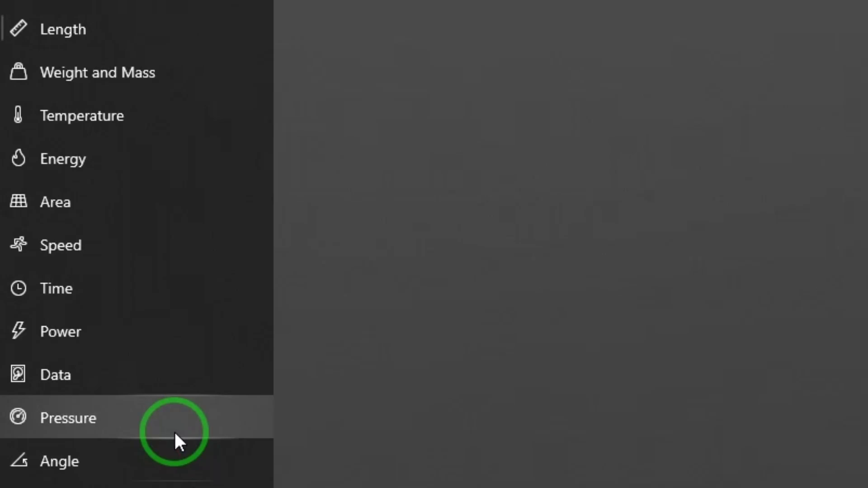
left_click(159, 279)
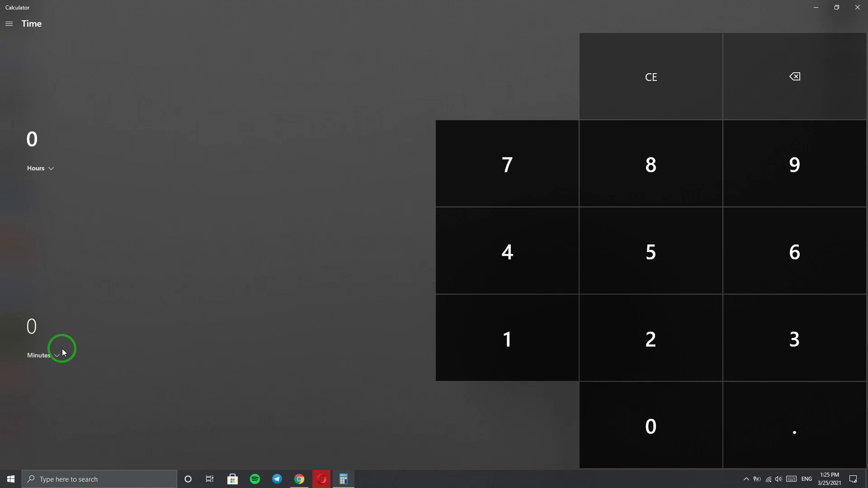
left_click_drag(285, 4, 306, 97)
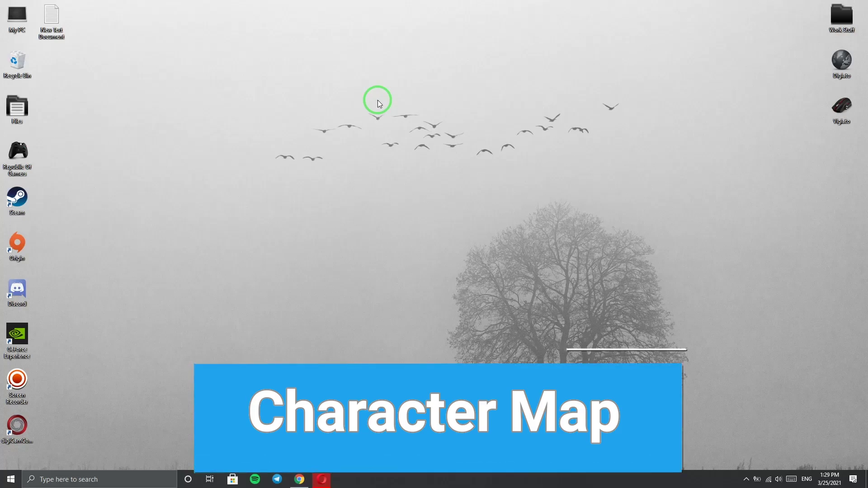
- Search Windows for "character map", open Character Map and move its window towards the middle of the desktop
left_click(127, 479)
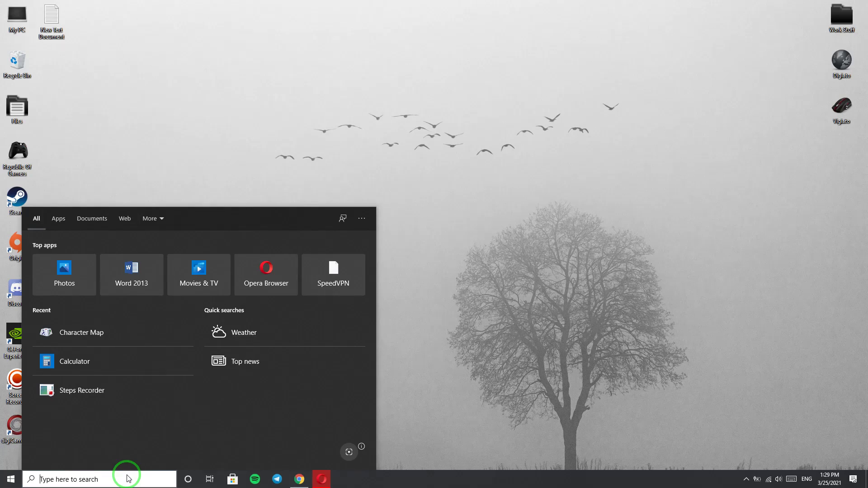
type("character map")
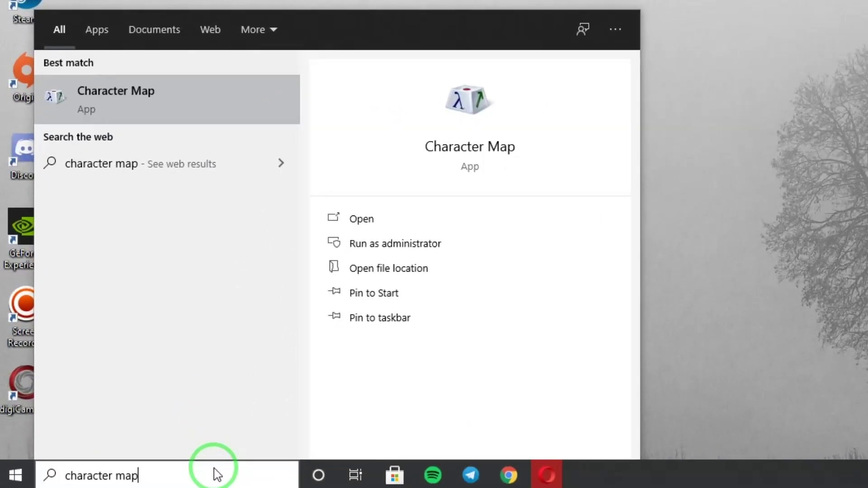
left_click(138, 99)
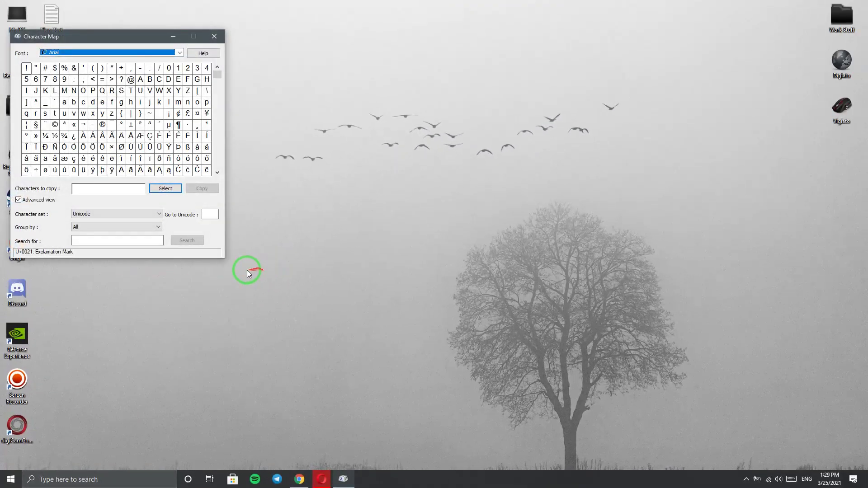
left_click_drag(105, 36, 348, 78)
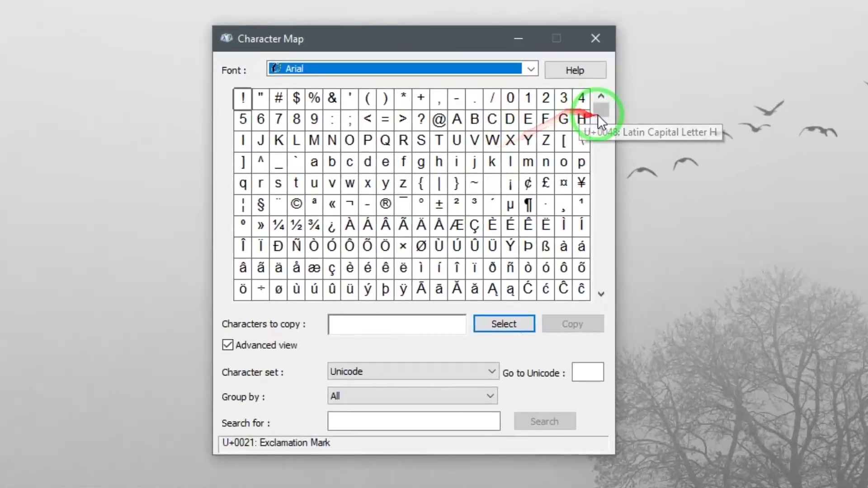
- Add the Arial character Ö (Latin Capital Letter O With Diaeresis) to the characters to copy and copy it to the clipboard
left_click_drag(559, 124, 610, 101)
left_click(383, 245)
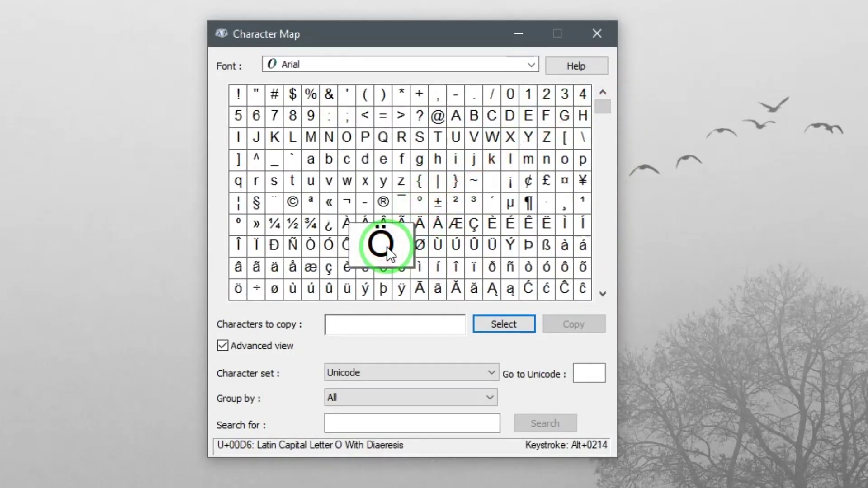
left_click(495, 324)
left_click(553, 324)
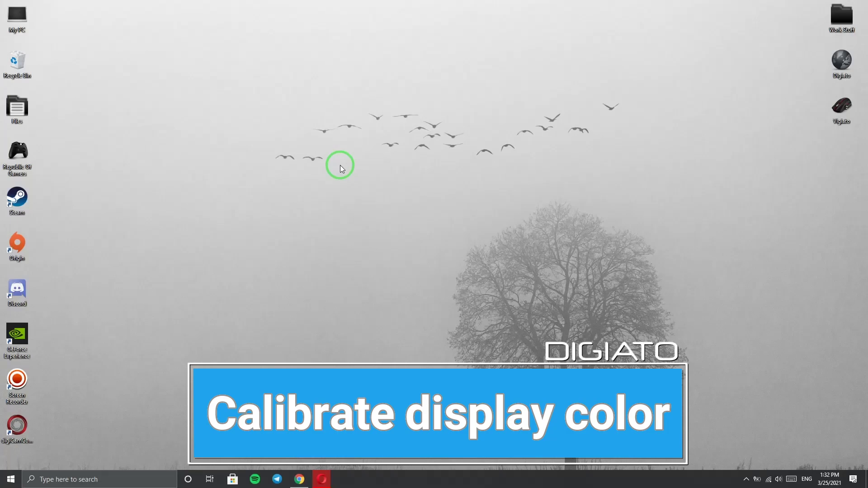
- Search Windows for "Calibrate display color", open the calibration wizard and continue past its welcome page
left_click(118, 477)
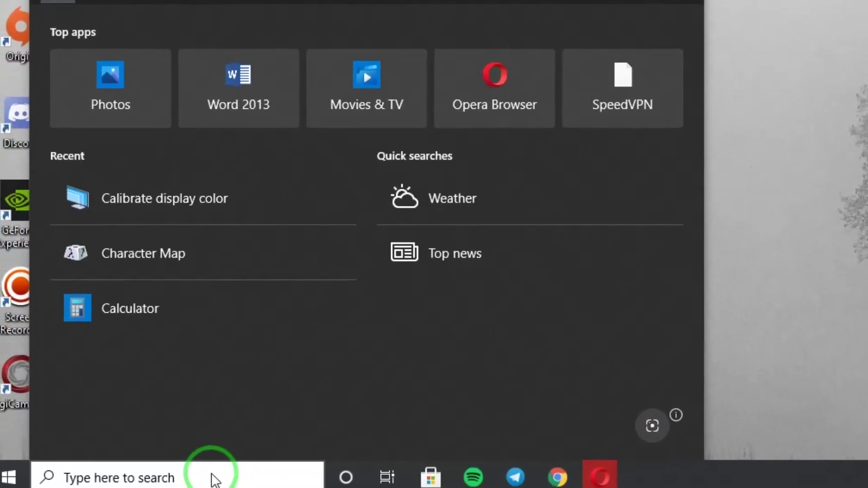
type("Calibrate display color")
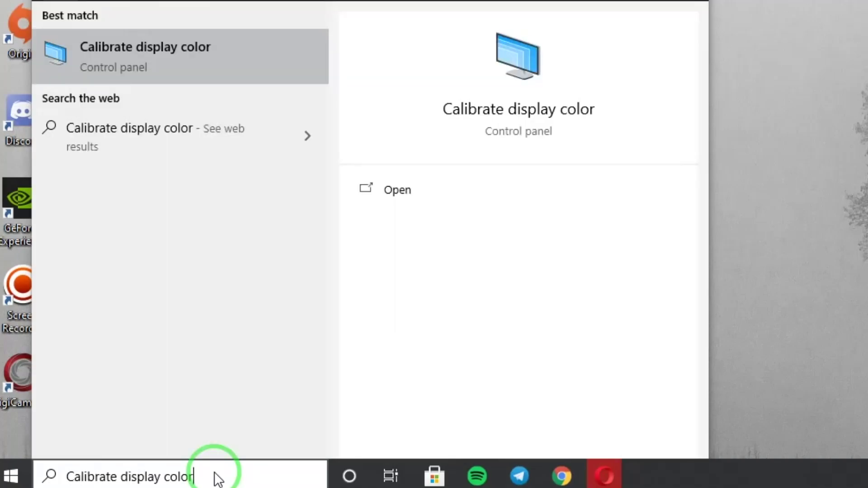
left_click(214, 72)
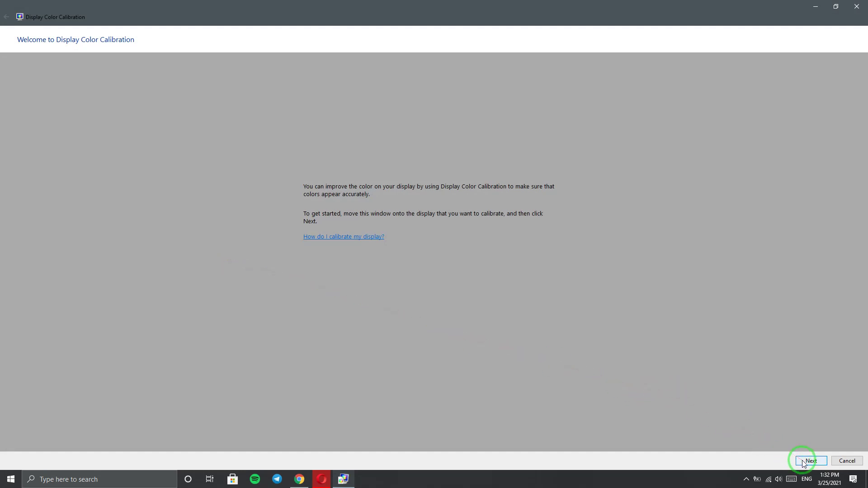
left_click(803, 464)
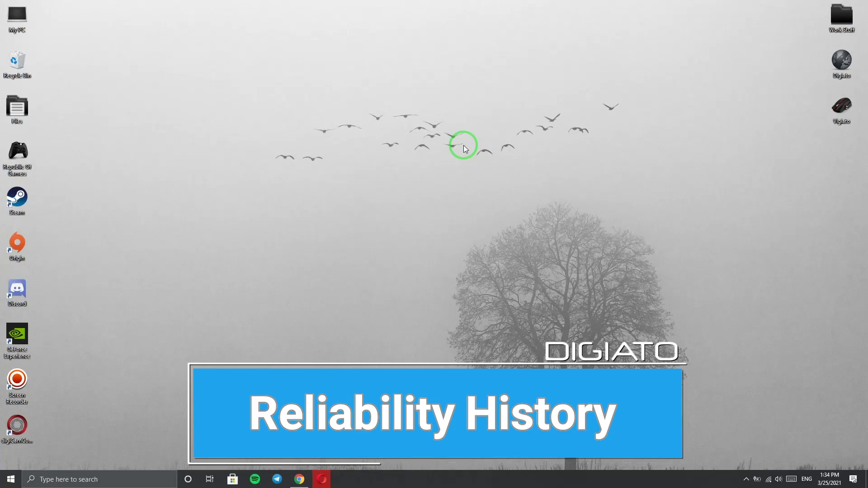
- Search Windows for "Reliability History" and open the View reliability history tool
left_click(143, 478)
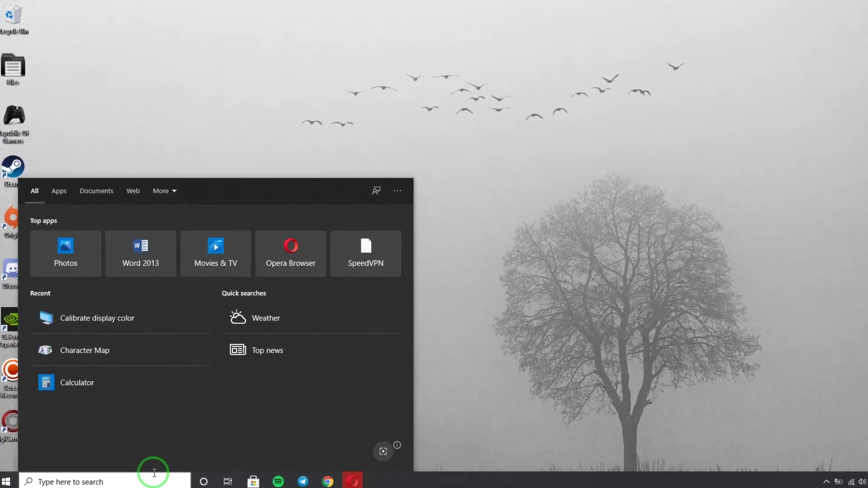
type("Reliability History")
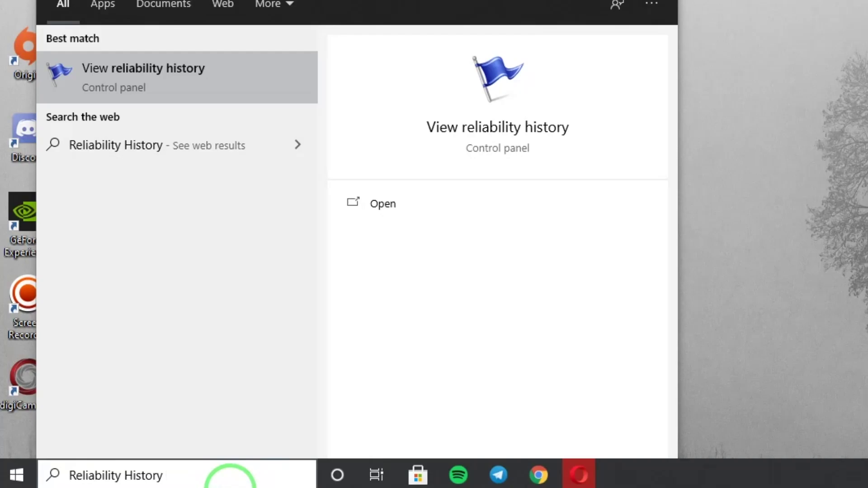
left_click(129, 69)
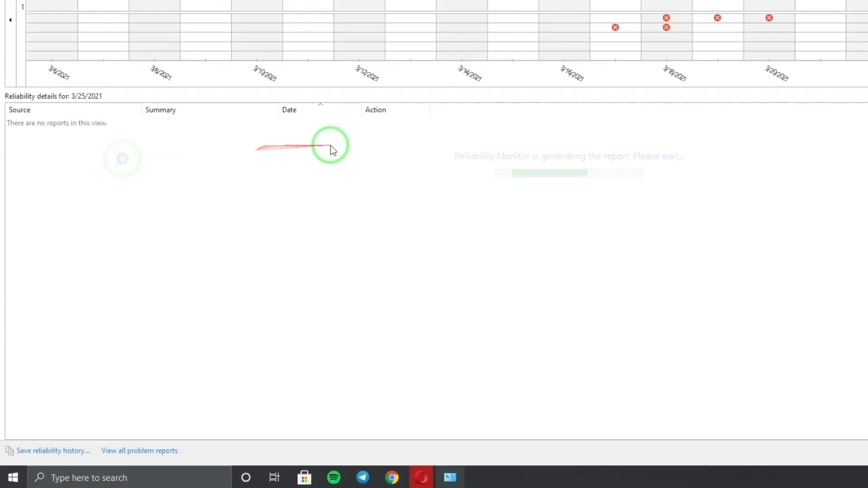
- Review the reliability details for 3/17/2021, 3/18/2021 and 3/19/2021
left_click(611, 30)
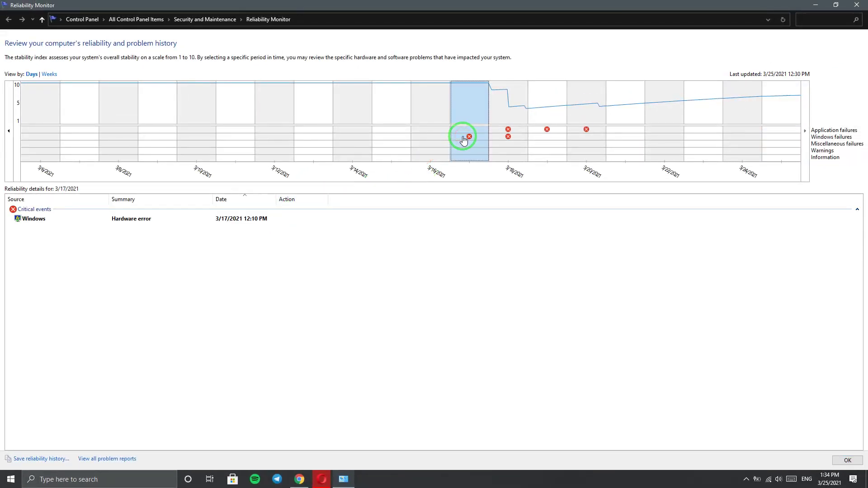
left_click(517, 139)
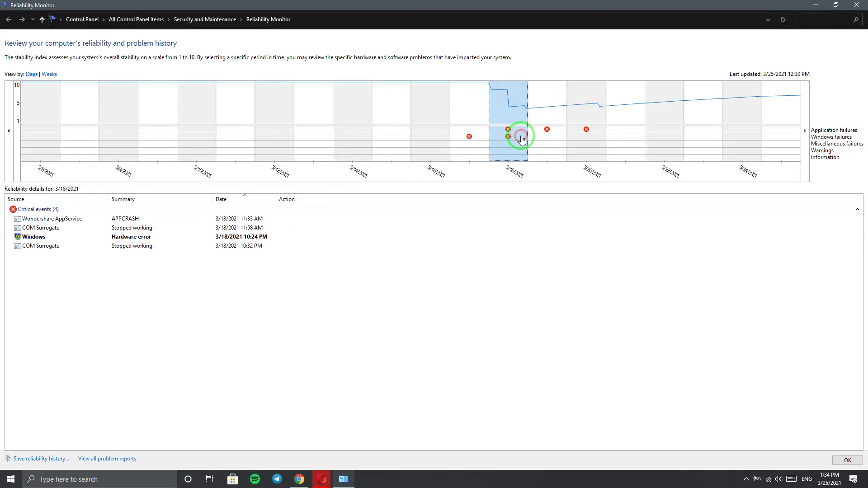
left_click(544, 140)
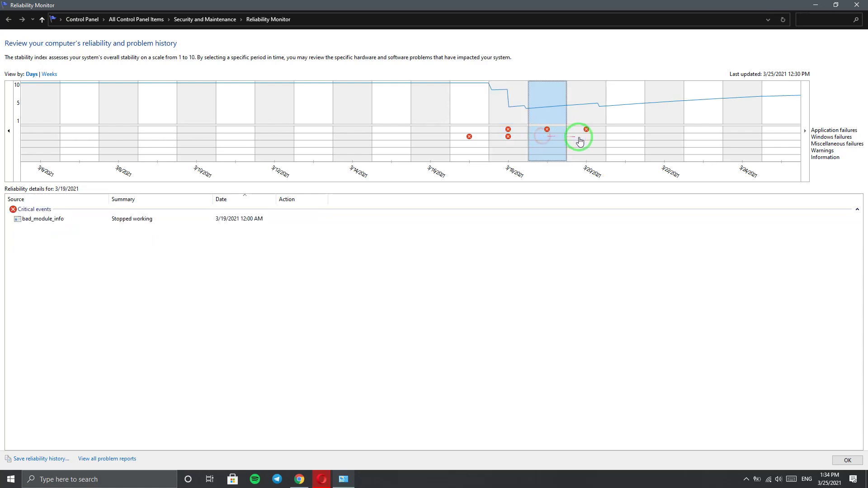
- Review the 3/19/2021 and 3/20/2021 reliability entries, view the technical details of the Adobe Premiere Pro CC 2019 problem, and return to the overview
left_click(583, 137)
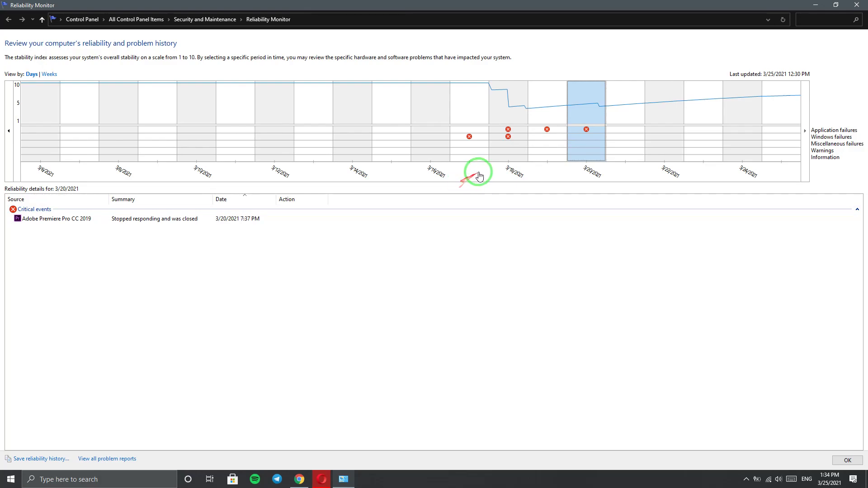
left_click(548, 145)
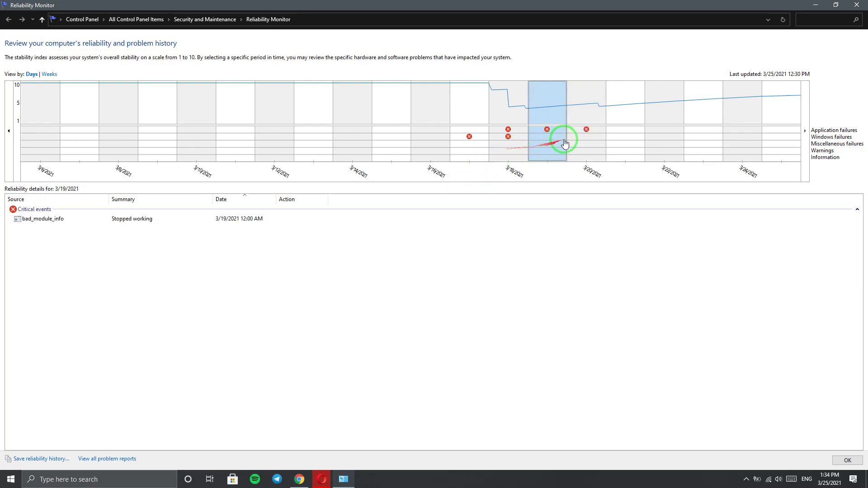
left_click(585, 135)
right_click(115, 222)
left_click(136, 228)
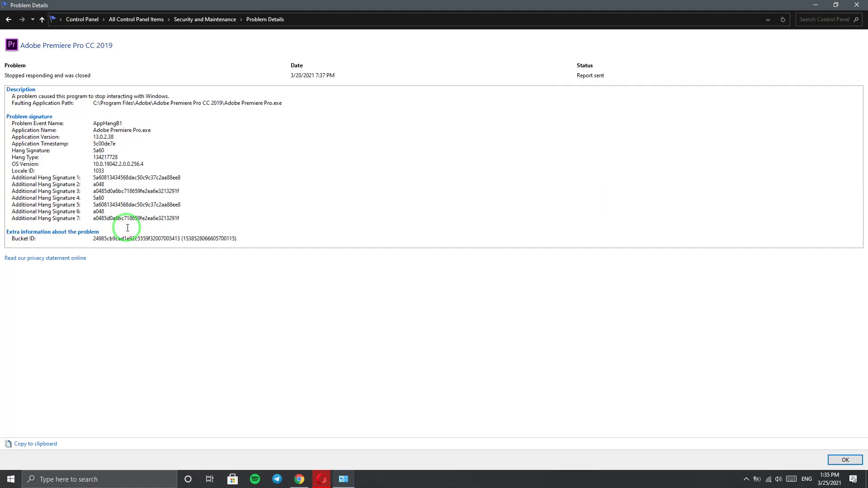
left_click(8, 19)
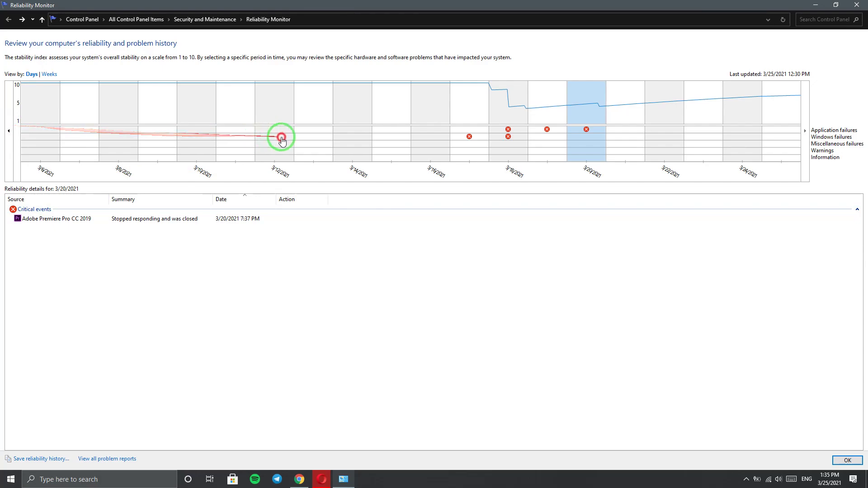
- Check the reliability details for 3/14/2021 and examine the timeline back to late February 2021 and forward again
left_click(345, 145)
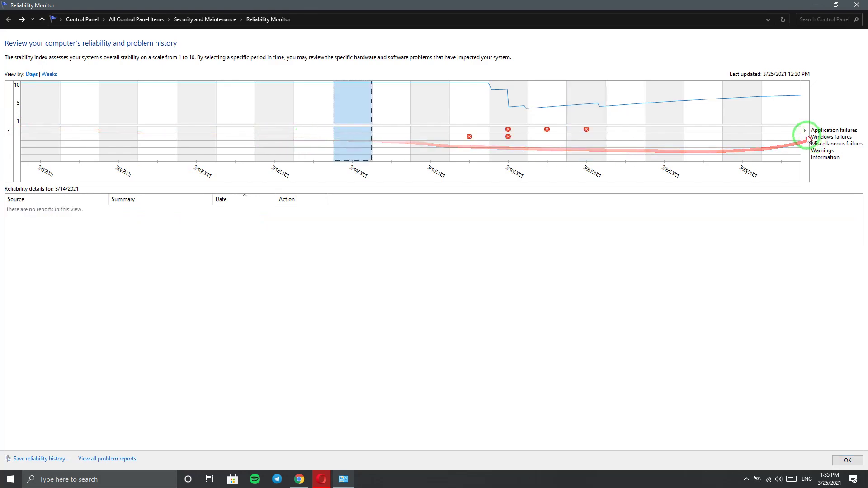
left_click(8, 131)
left_click(9, 131)
left_click(9, 131)
left_click(9, 131)
left_click(9, 132)
left_click(9, 131)
left_click(8, 131)
left_click(8, 131)
left_click(9, 131)
left_click(9, 131)
left_click(9, 131)
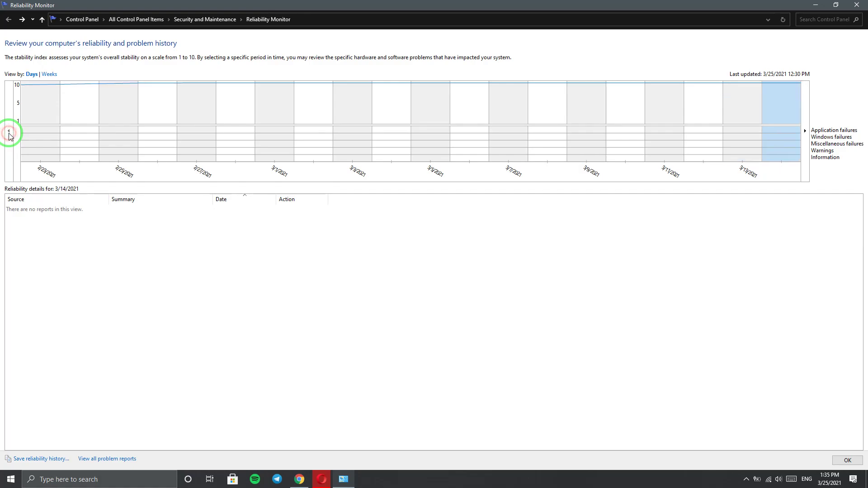
left_click(806, 132)
left_click(805, 131)
left_click(806, 131)
left_click(805, 132)
left_click(805, 131)
left_click(805, 132)
left_click(805, 131)
double_click(806, 131)
left_click(806, 131)
left_click(805, 131)
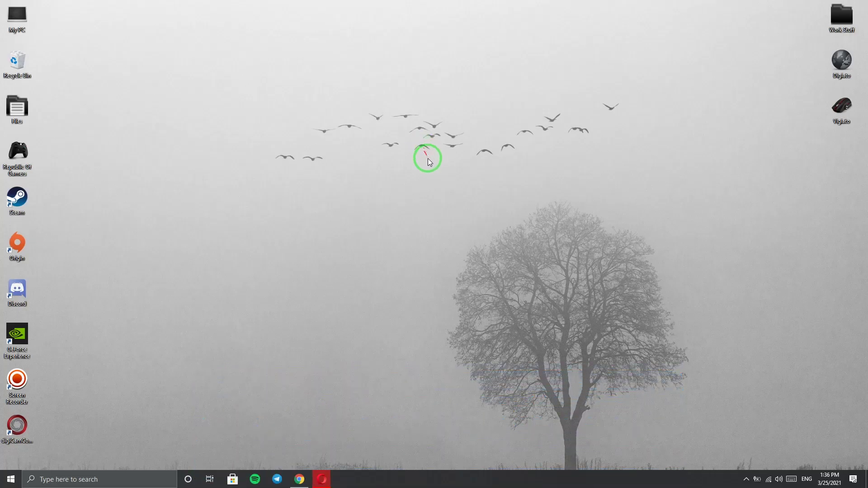
left_click(779, 479)
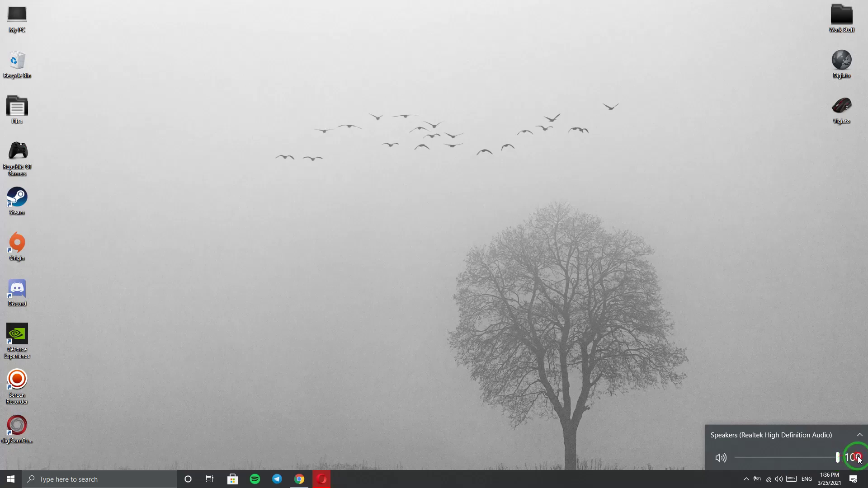
left_click(365, 239)
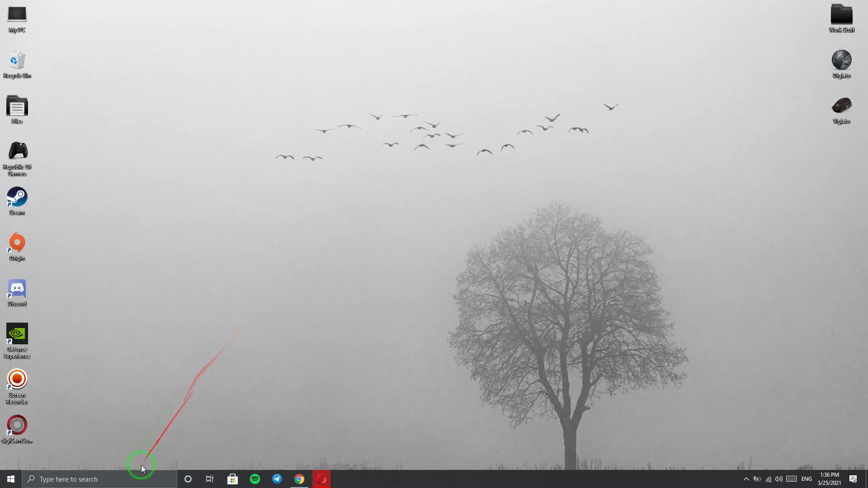
- Search Windows for "Change System Sounds" and open the Change system sounds tool
left_click(136, 480)
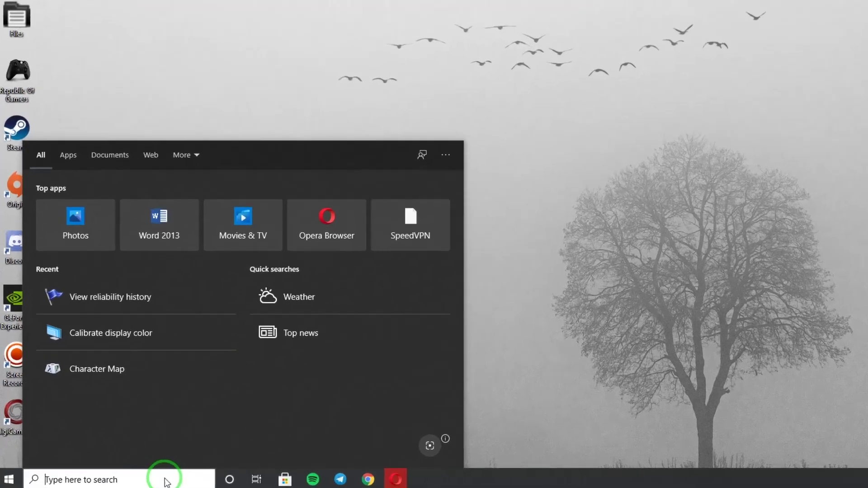
type("Change System Sounds")
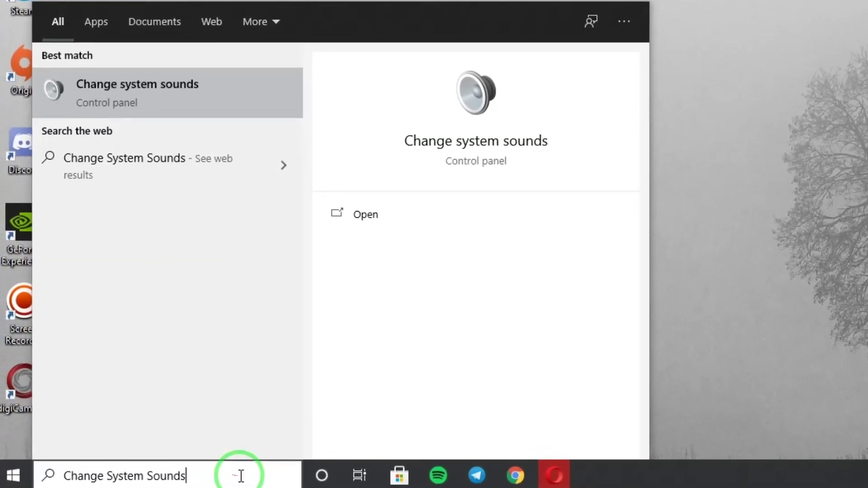
left_click(119, 107)
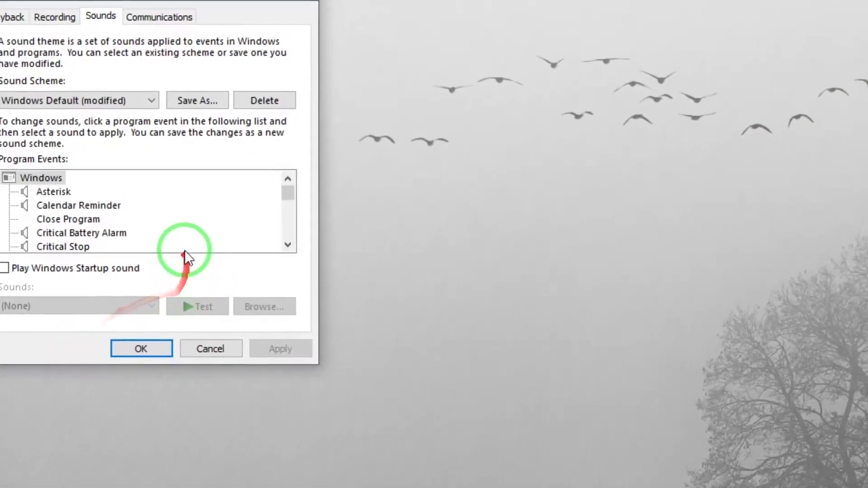
left_click_drag(129, 14, 397, 29)
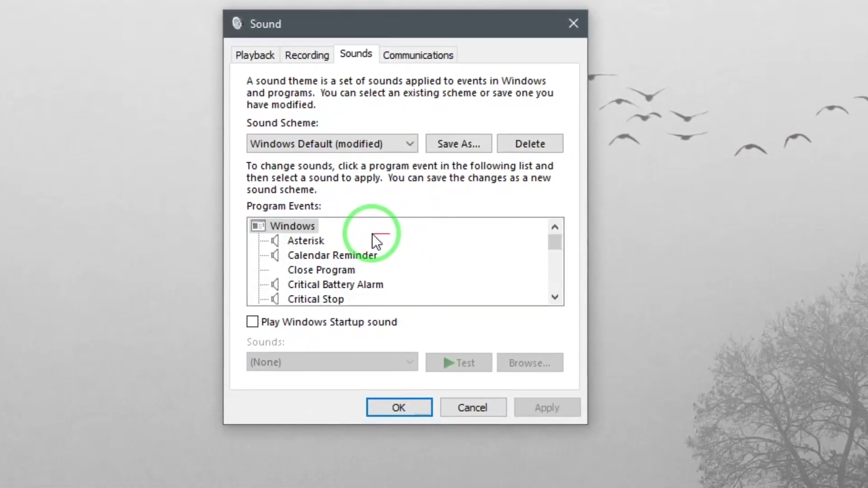
- Test the Asterisk event's current sound and try out alternatives for it, including recycle
left_click(316, 240)
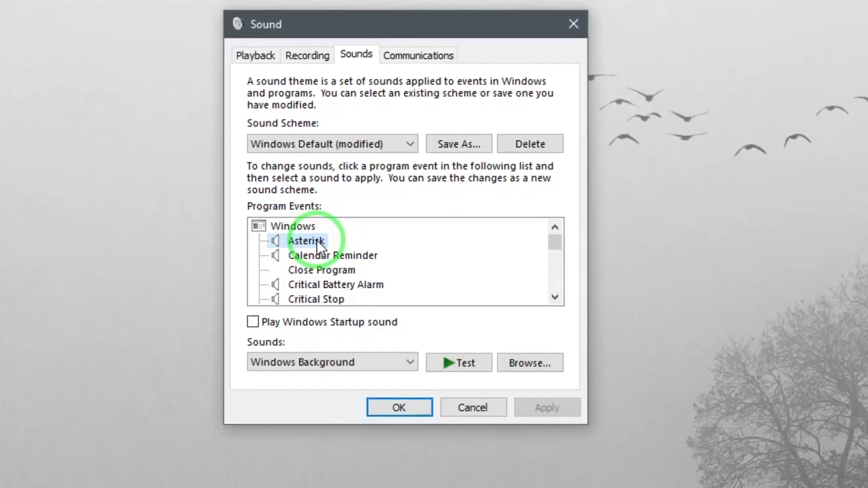
left_click(454, 360)
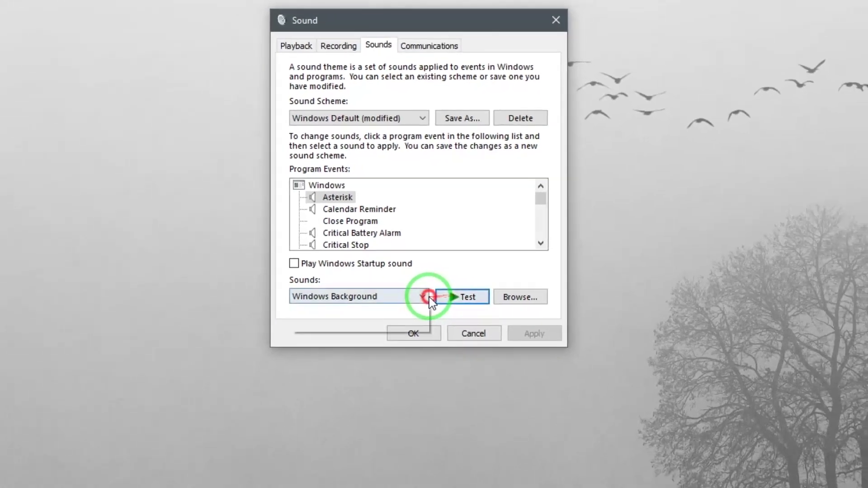
left_click(421, 364)
left_click_drag(425, 388, 429, 269)
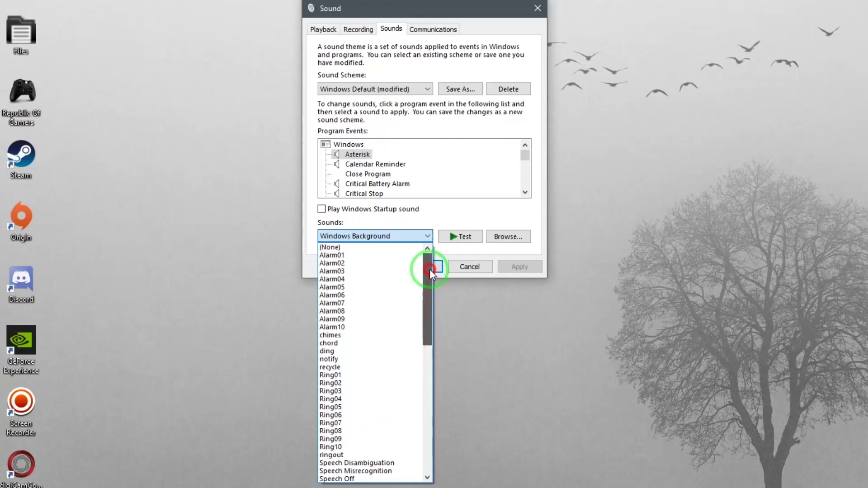
left_click(355, 365)
left_click(457, 237)
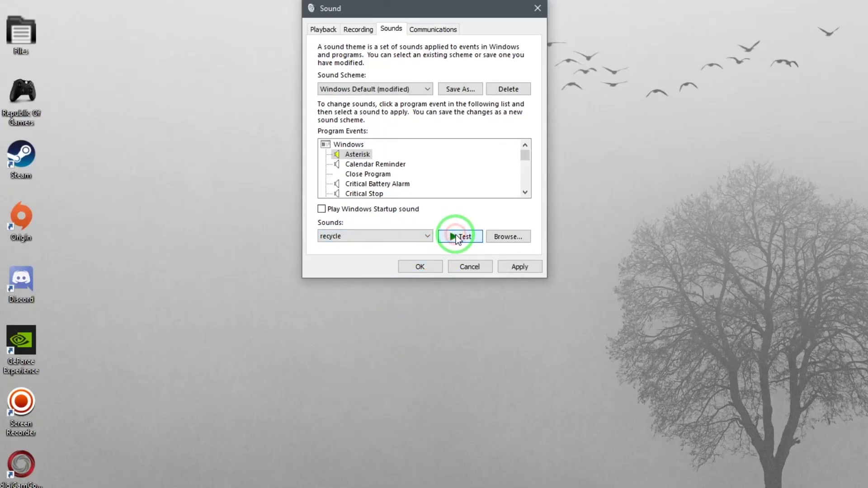
left_click(424, 238)
left_click(416, 239)
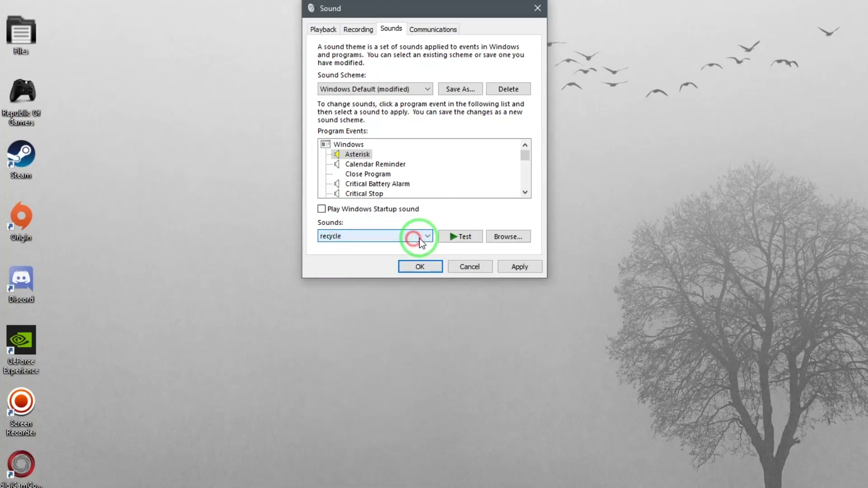
left_click(428, 237)
left_click(382, 356)
left_click(475, 237)
- Set the Asterisk event's sound to Windows Hardware Fail, test it and apply the change
left_click(418, 237)
left_click(395, 364)
left_click(468, 236)
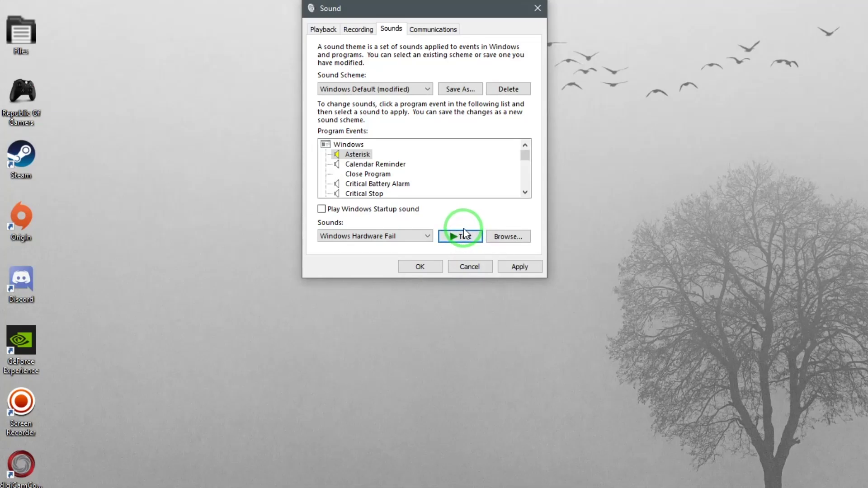
left_click(502, 270)
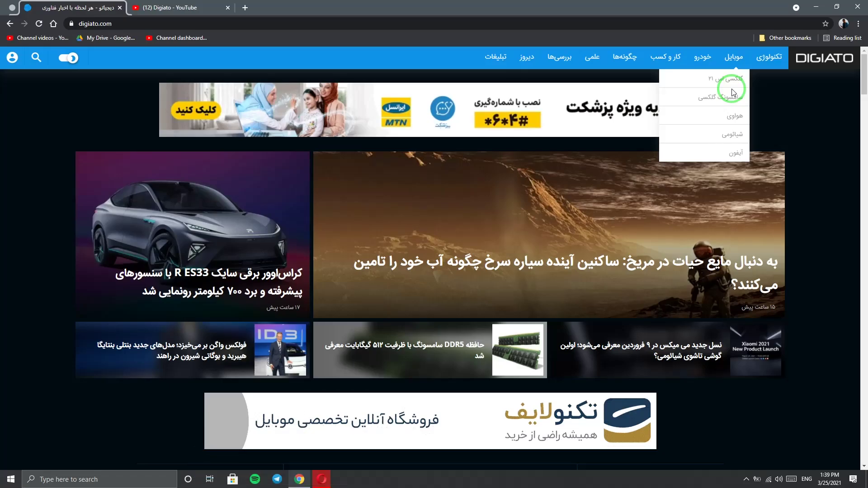
- Add two virtual desktops in Task View and switch between the desktops
key("super+Tab")
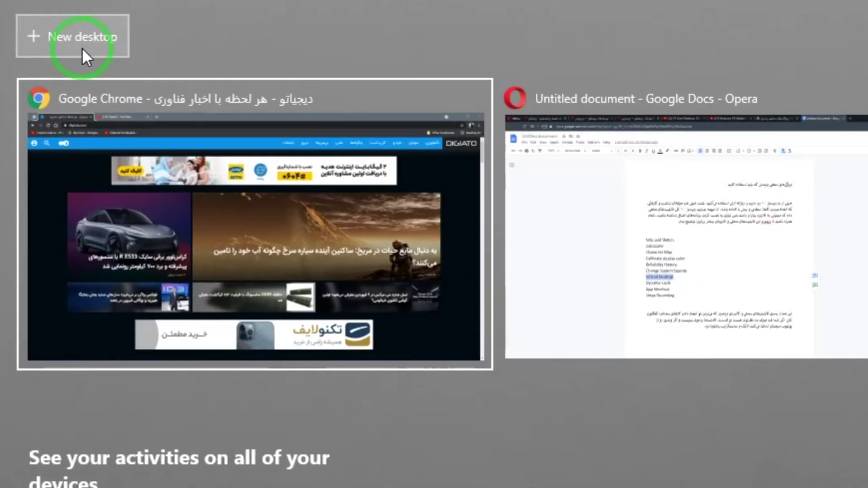
left_click(83, 48)
left_click(405, 66)
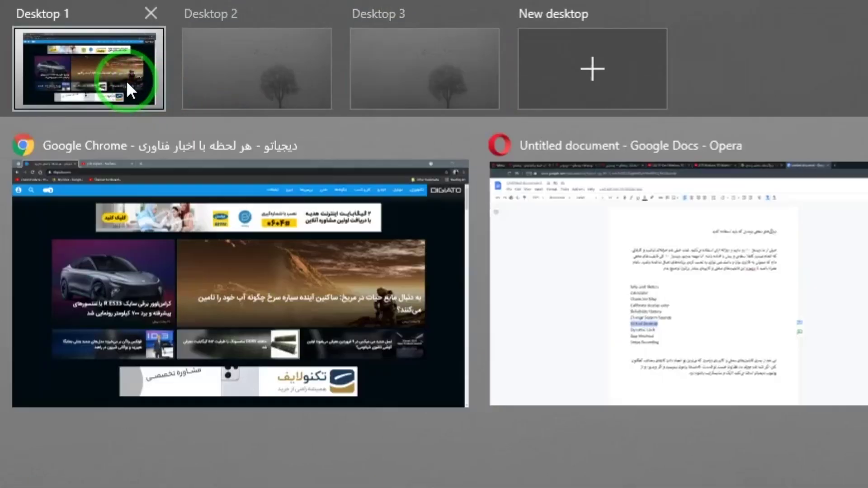
left_click(127, 81)
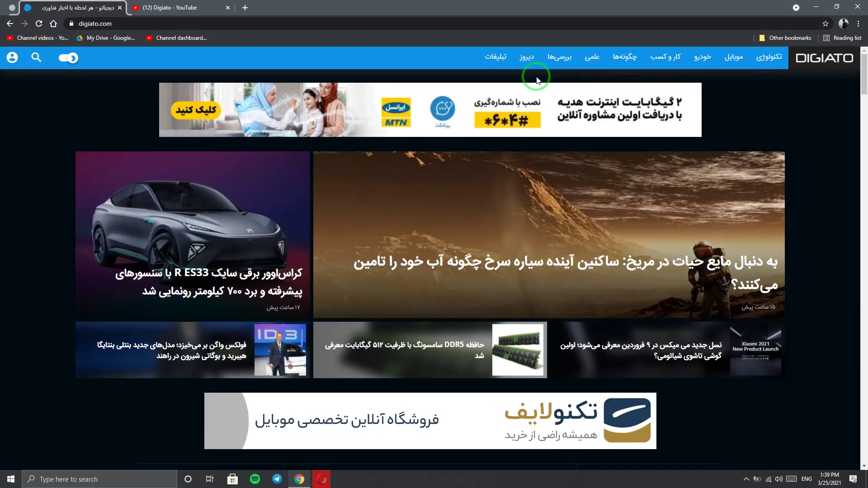
key("super+Tab")
left_click(126, 23)
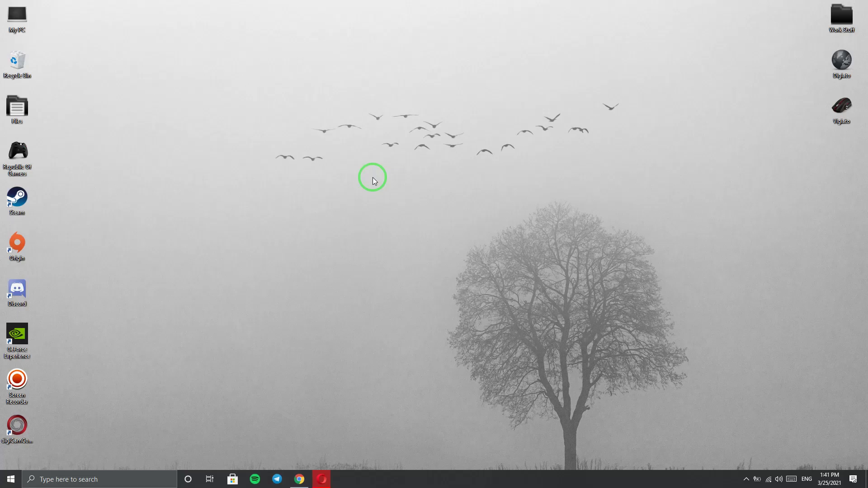
- Search Windows for "Dynamic Lock" and open the Dynamic lock system settings
left_click(122, 477)
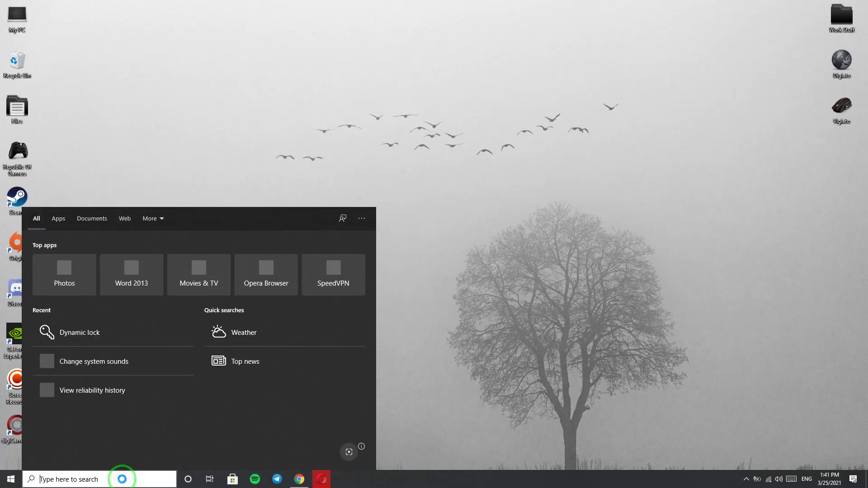
type("Dynamic Lock")
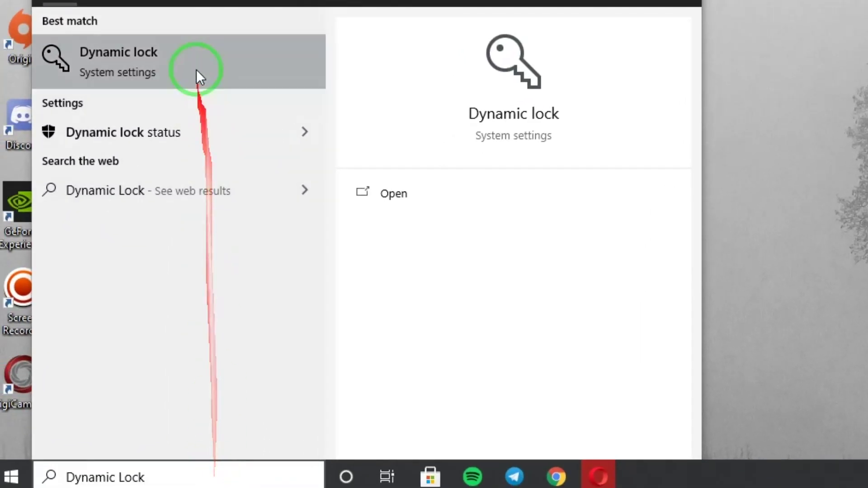
left_click(120, 158)
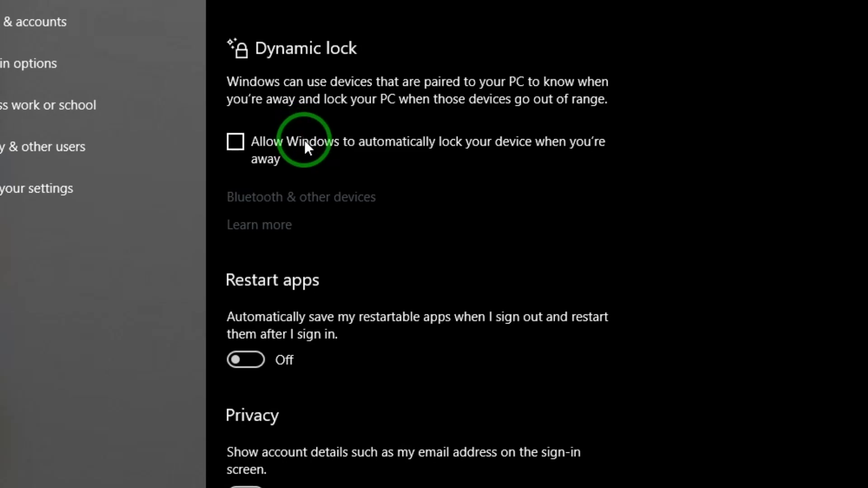
- Allow Windows to automatically lock the device when away, and turn on Bluetooth in the Bluetooth & other devices settings
left_click(304, 144)
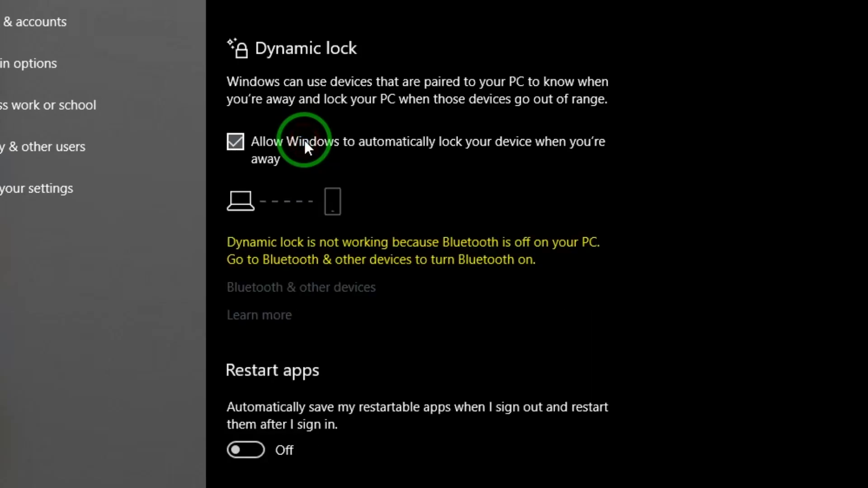
left_click(291, 296)
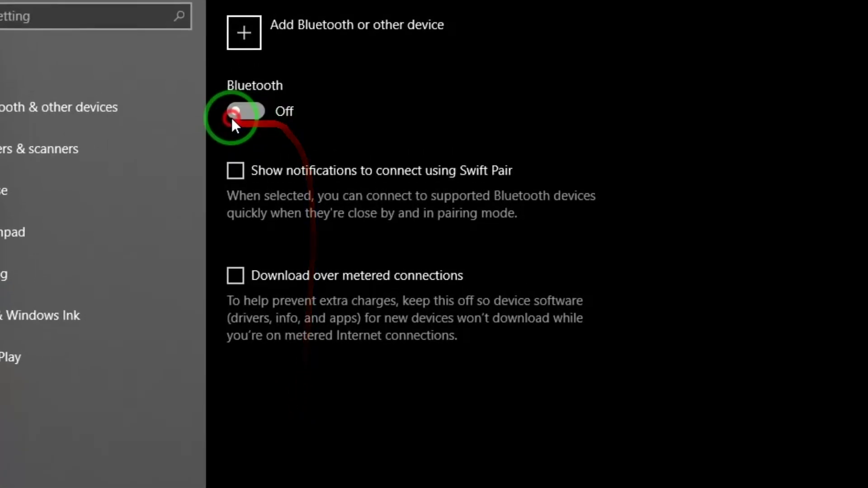
left_click(233, 116)
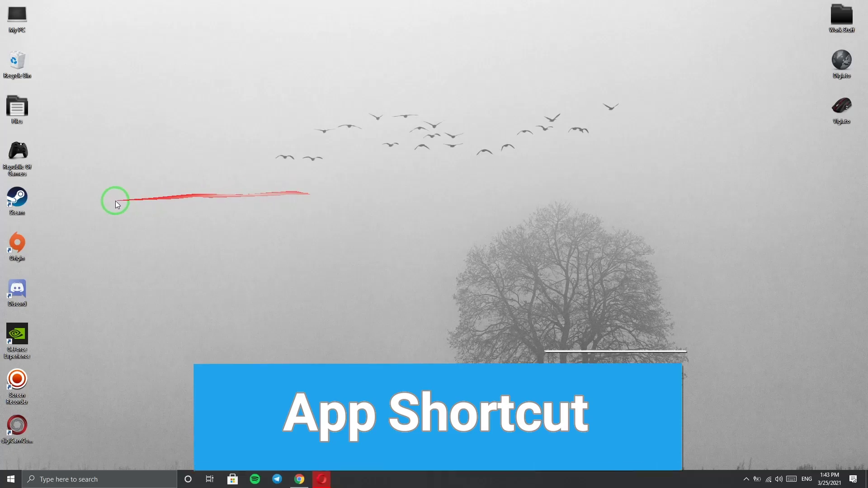
- Assign the shortcut key Ctrl + Alt + A to the desktop's Steam shortcut in its properties and apply the change
double_click(31, 199)
right_click(32, 196)
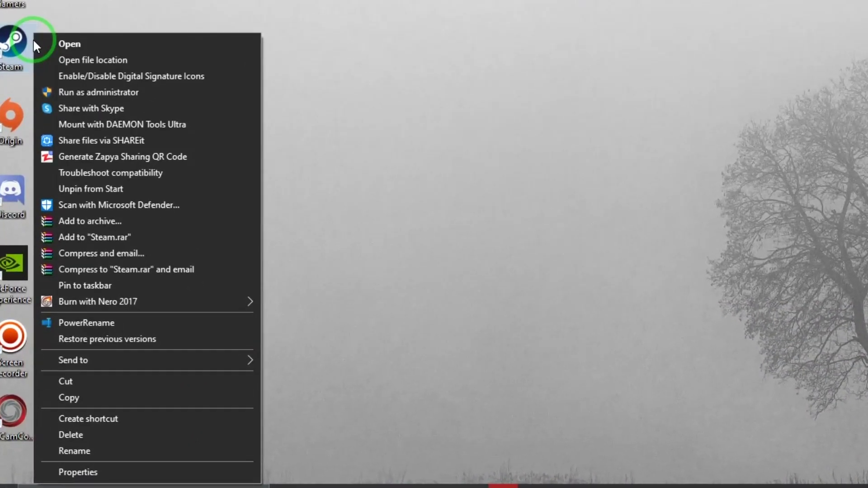
left_click(134, 470)
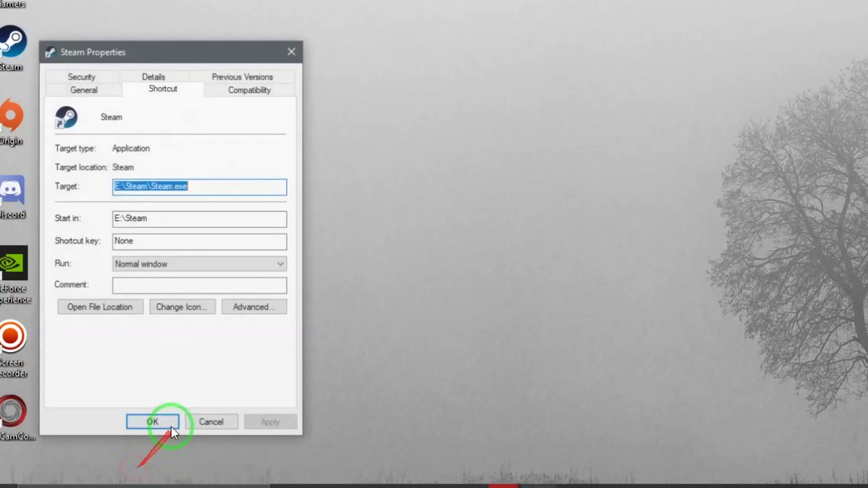
left_click_drag(168, 53, 401, 20)
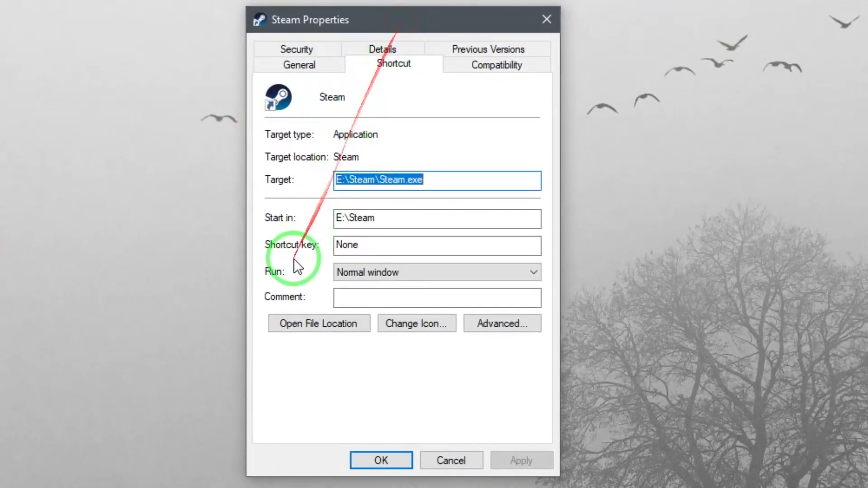
left_click(371, 252)
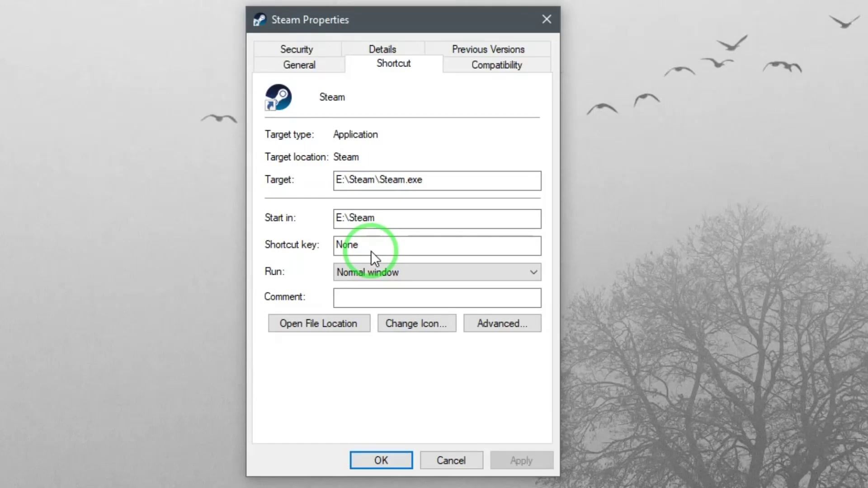
key("ctrl+alt")
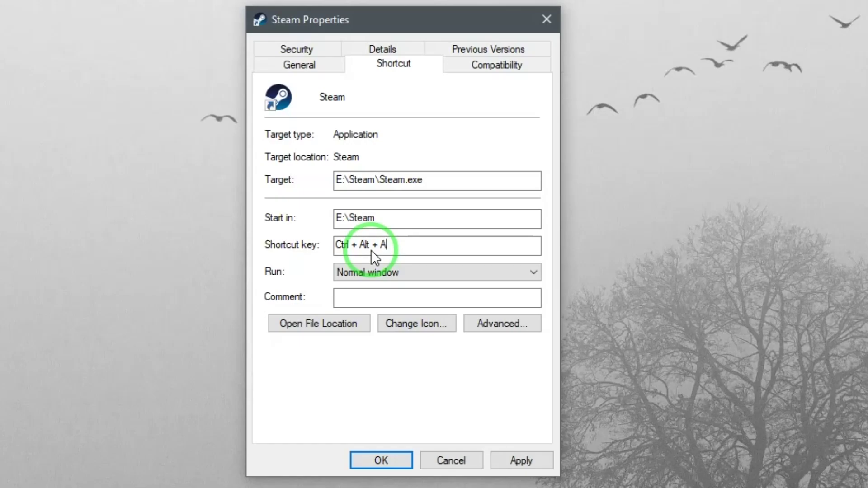
left_click(524, 461)
left_click(384, 459)
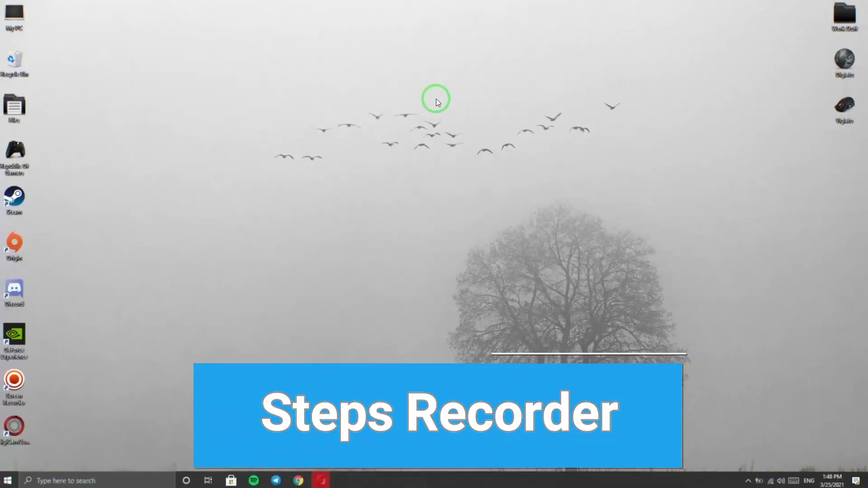
- Search Windows for "Steps Recorder", open it, and start a recording with its window minimized
left_click(116, 480)
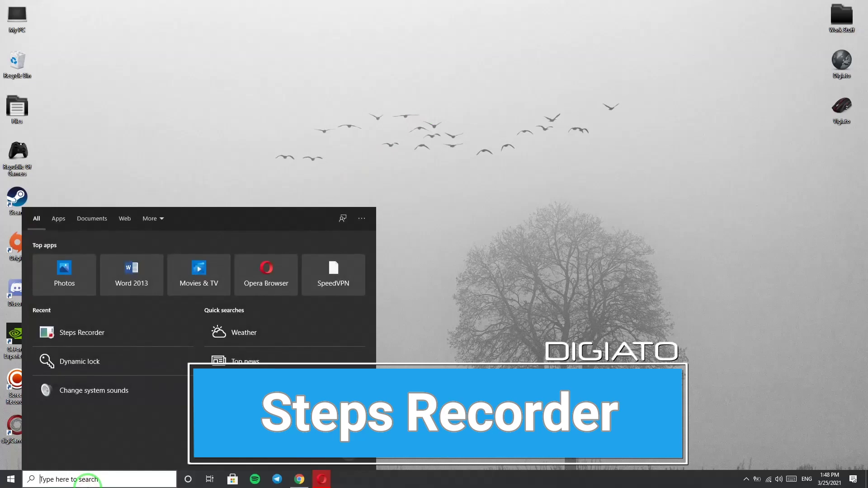
type("Steps Recorder")
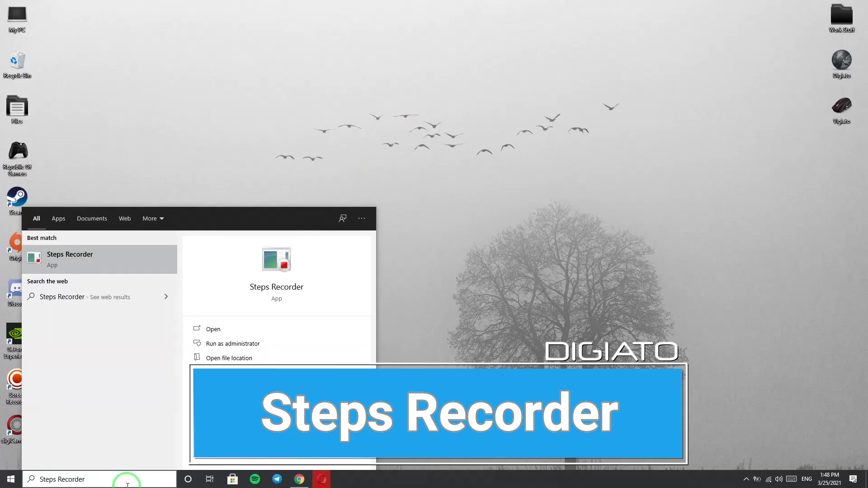
left_click(101, 265)
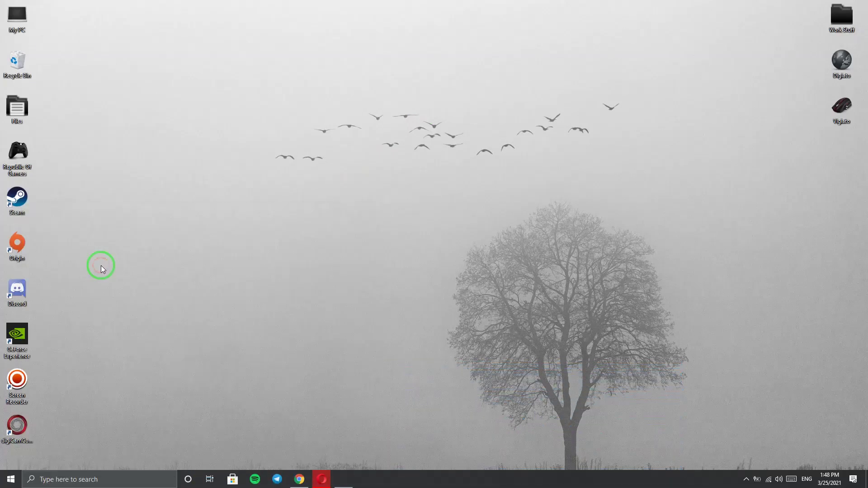
left_click_drag(127, 45, 435, 177)
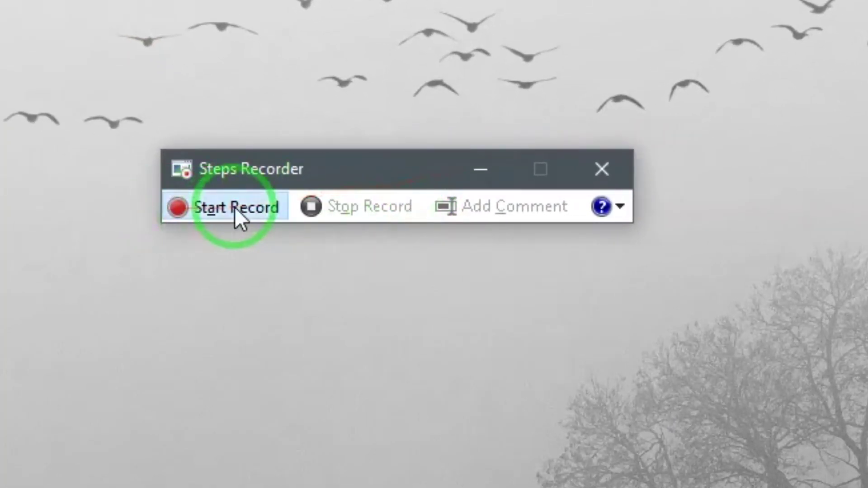
left_click(371, 184)
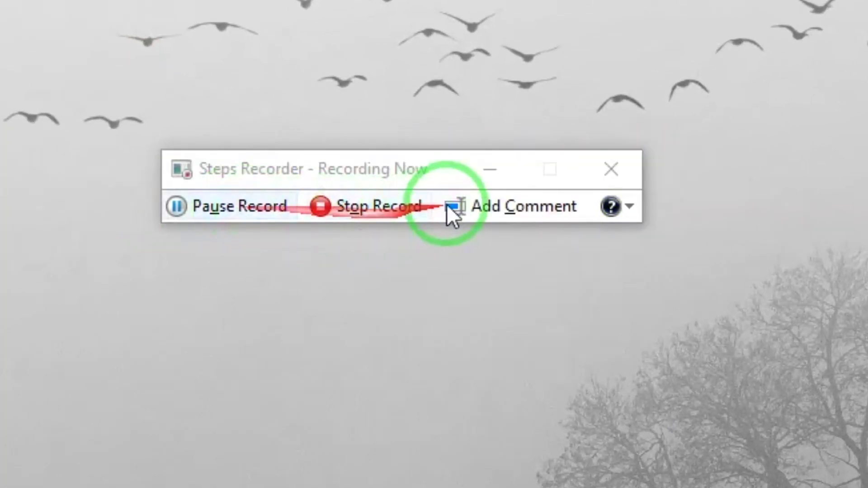
left_click(490, 170)
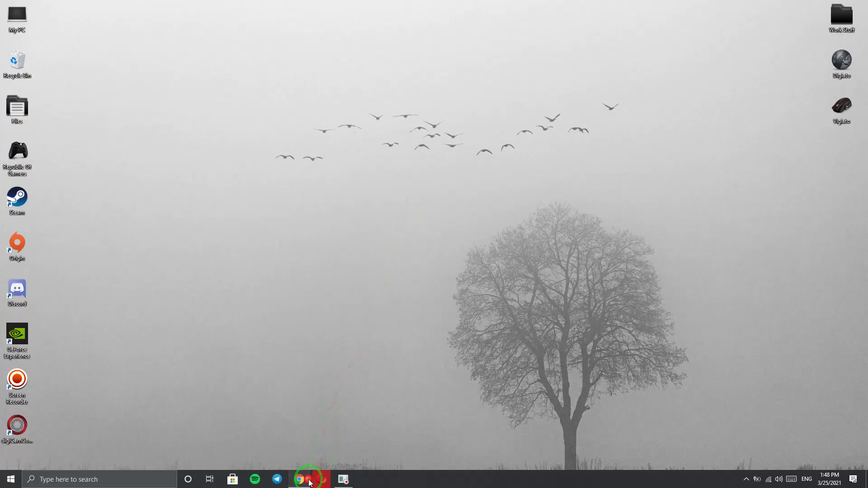
- Perform sample actions for the recording: view and minimize the browser, and open My PC's Music folder before closing it
left_click(310, 483)
mouse_move(865, 78)
left_mouse_down()
mouse_move(865, 146)
mouse_move(865, 72)
left_mouse_up()
left_click(816, 7)
double_click(33, 17)
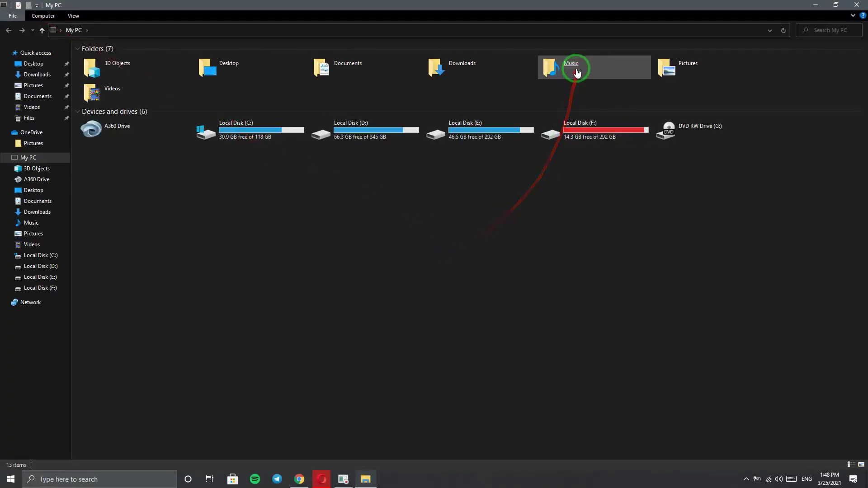
double_click(577, 72)
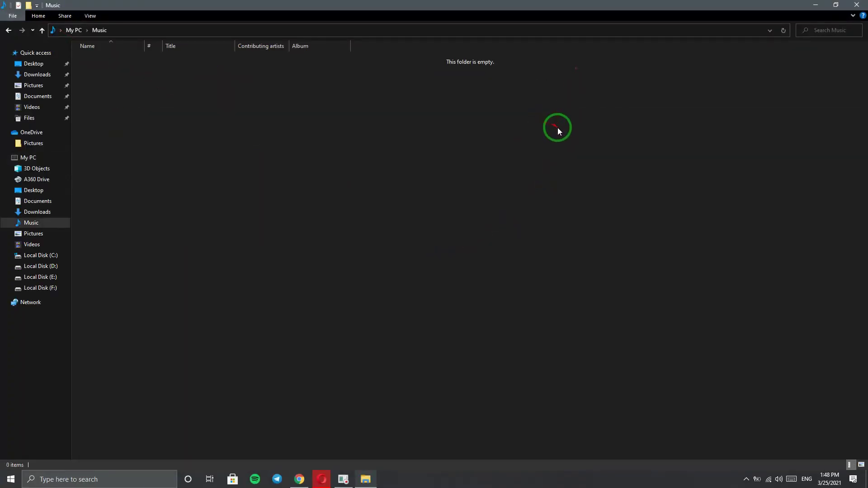
left_click(857, 5)
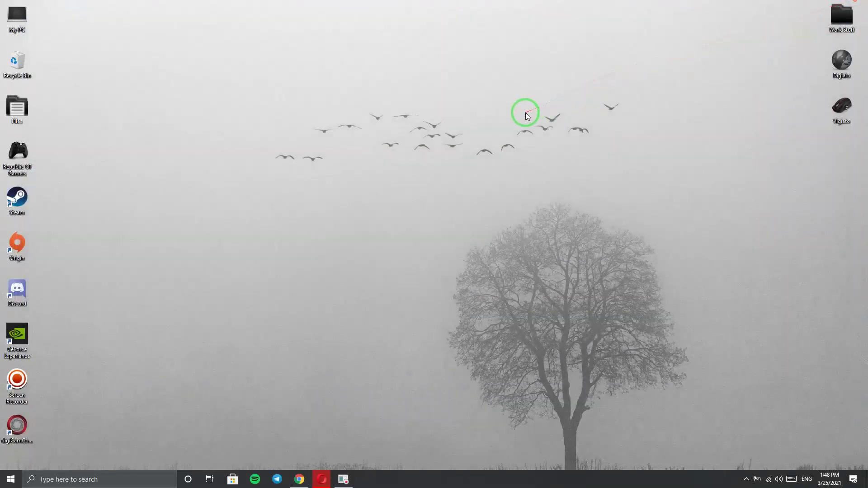
- Stop the Steps Recorder recording and review the captured steps in an enlarged window
left_click(343, 479)
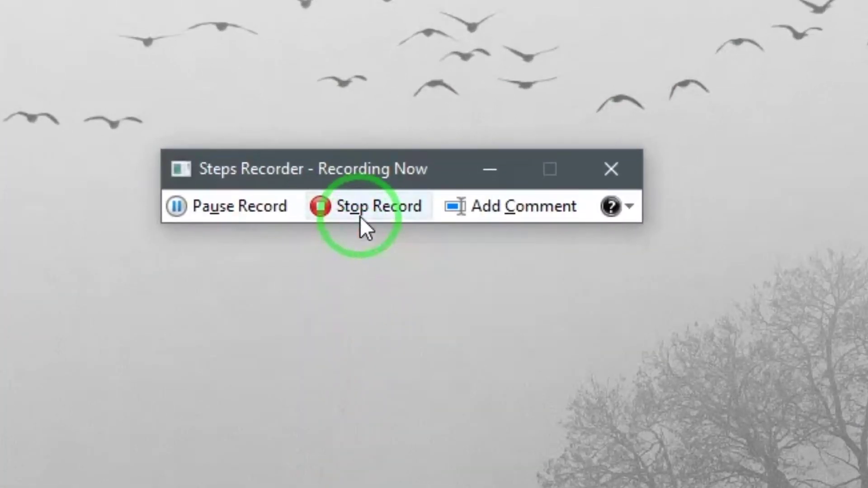
left_click(361, 218)
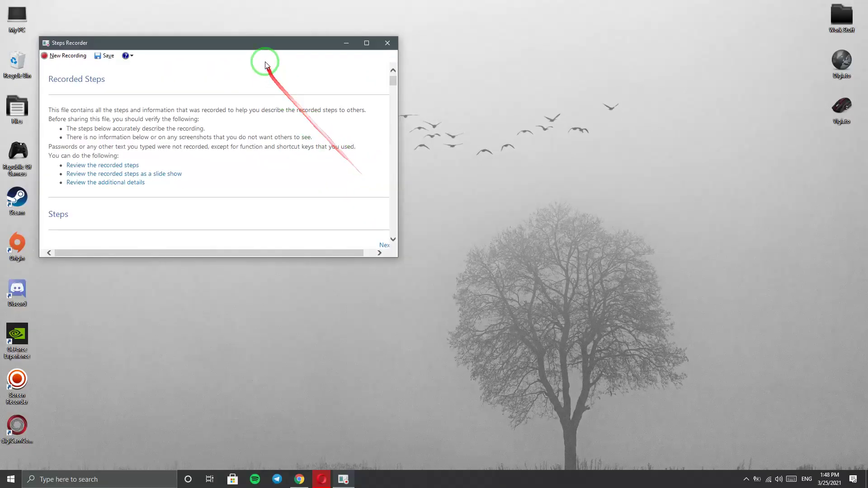
left_click_drag(416, 274, 616, 411)
left_click_drag(296, 42, 368, 23)
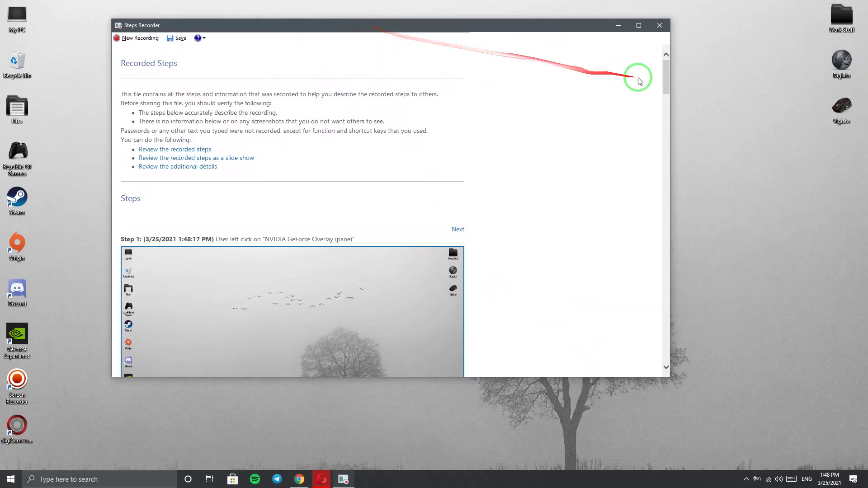
left_click_drag(667, 79, 669, 277)
left_click_drag(668, 270, 669, 266)
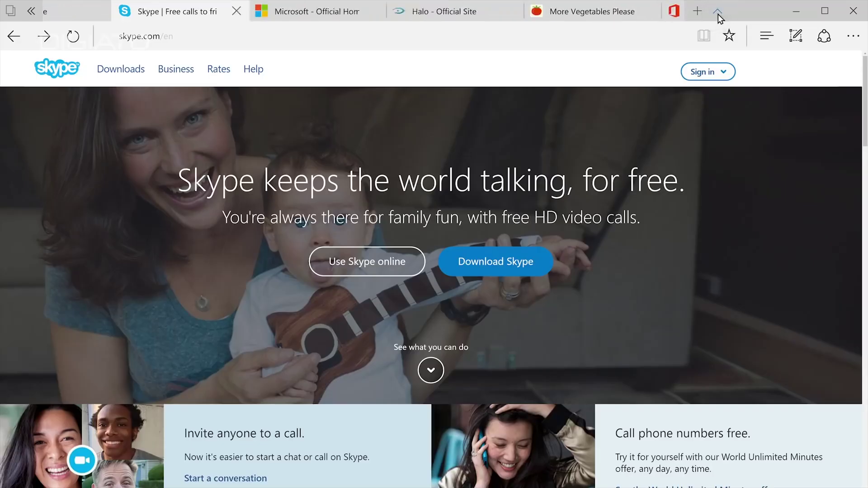
- In Microsoft Edge, show the preview thumbnails of all open tabs
left_click(719, 12)
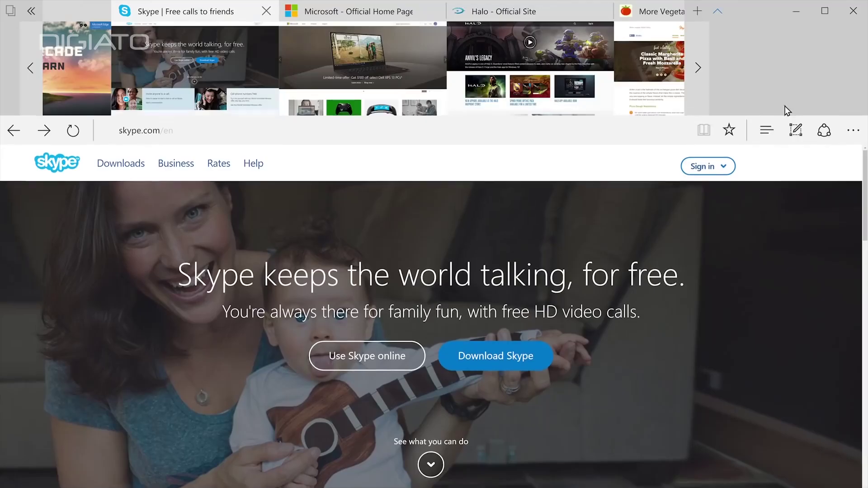